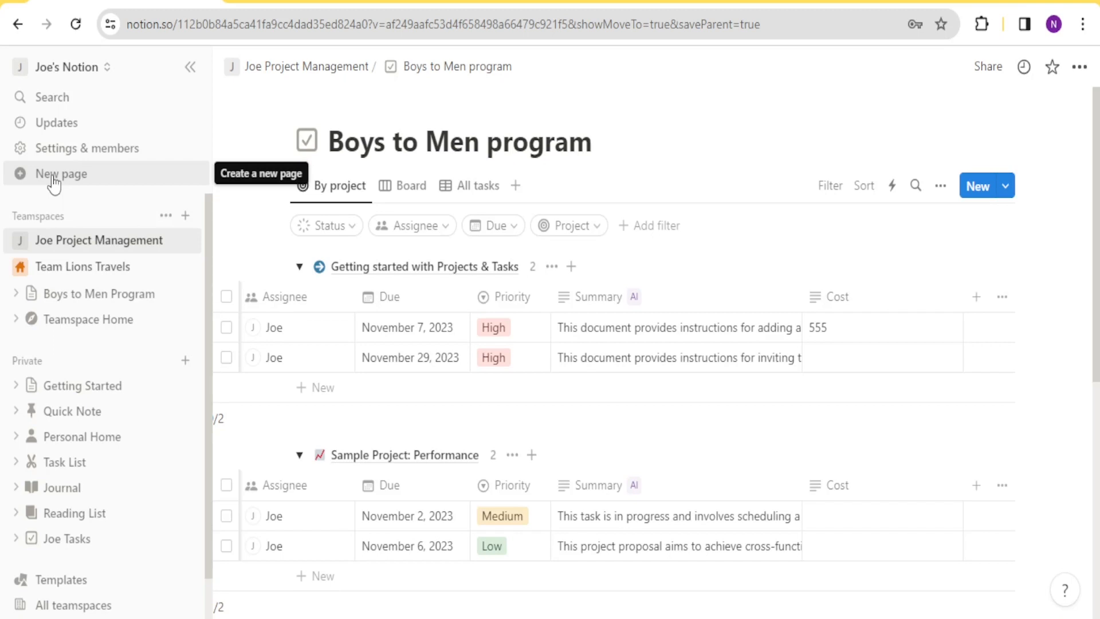
- Open a blank new page and dismiss it without adding any content
left_click(53, 176)
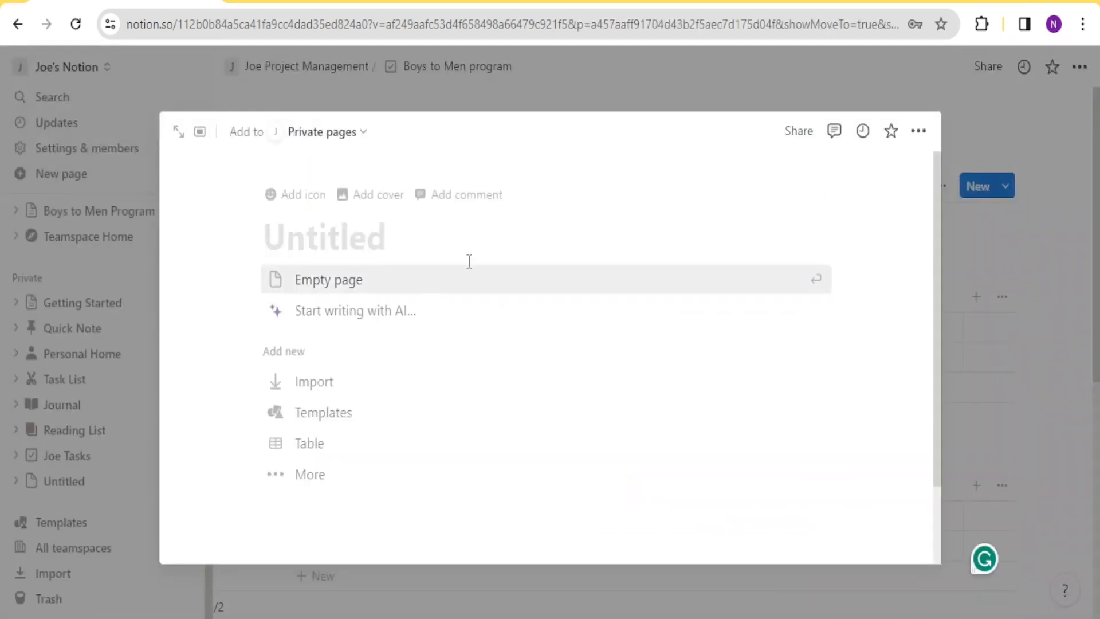
left_click(1056, 357)
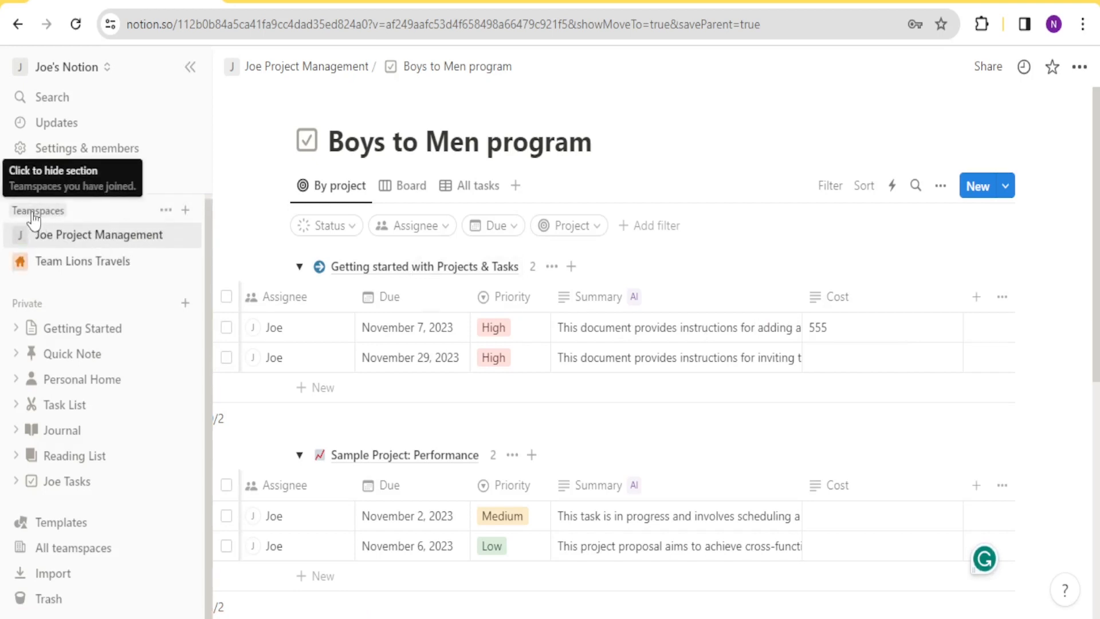
- Start a new teamspace named "African Travels" and give it a pink airplane icon
left_click(186, 211)
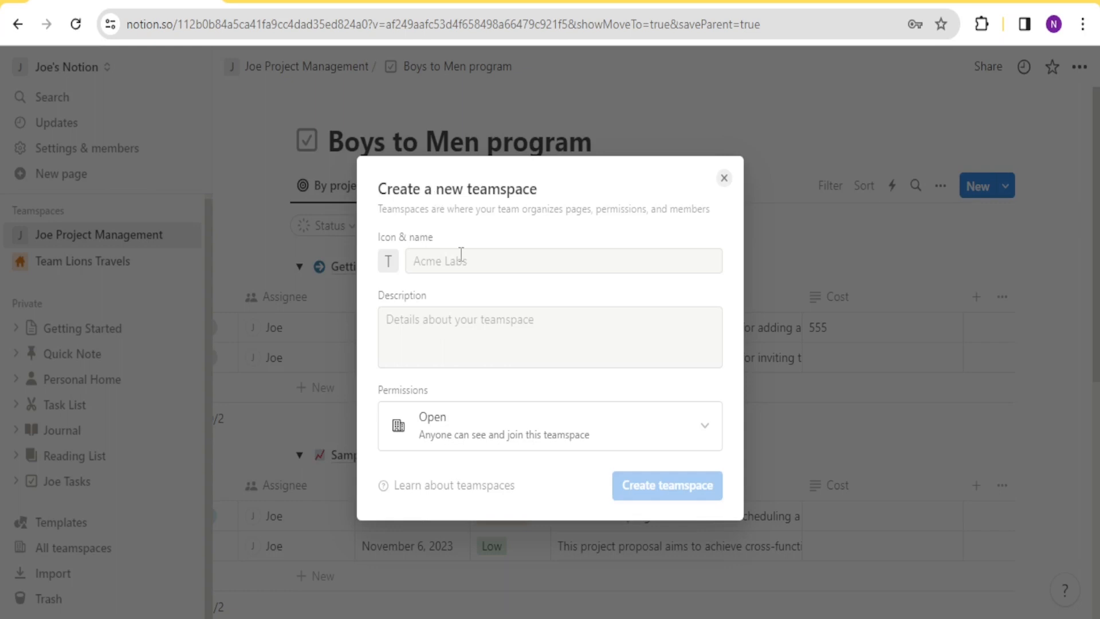
left_click(430, 260)
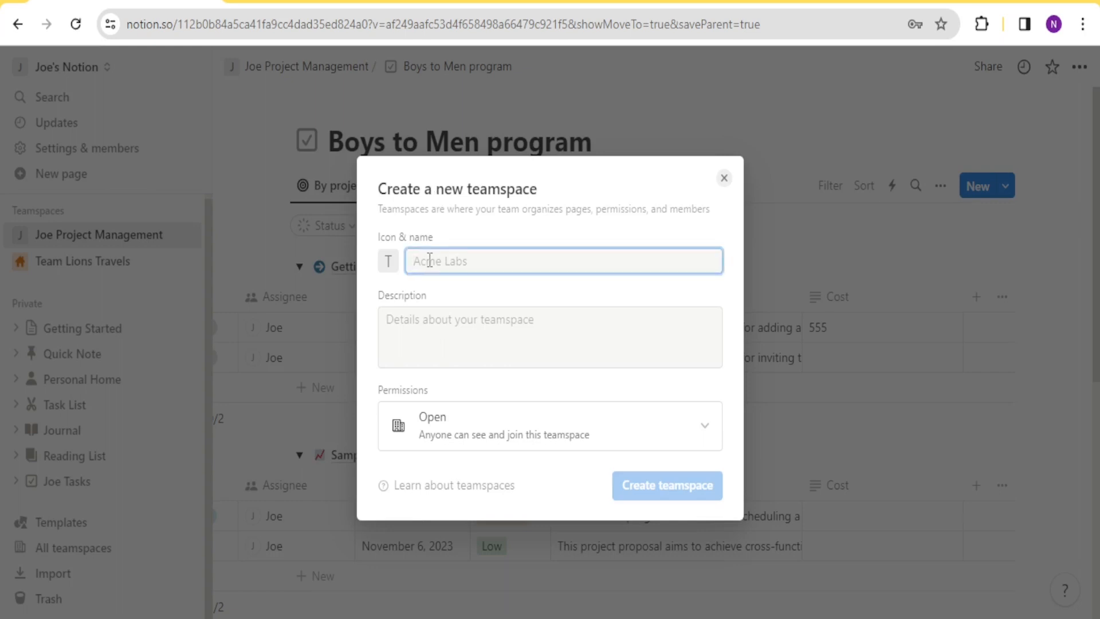
type("African Travels")
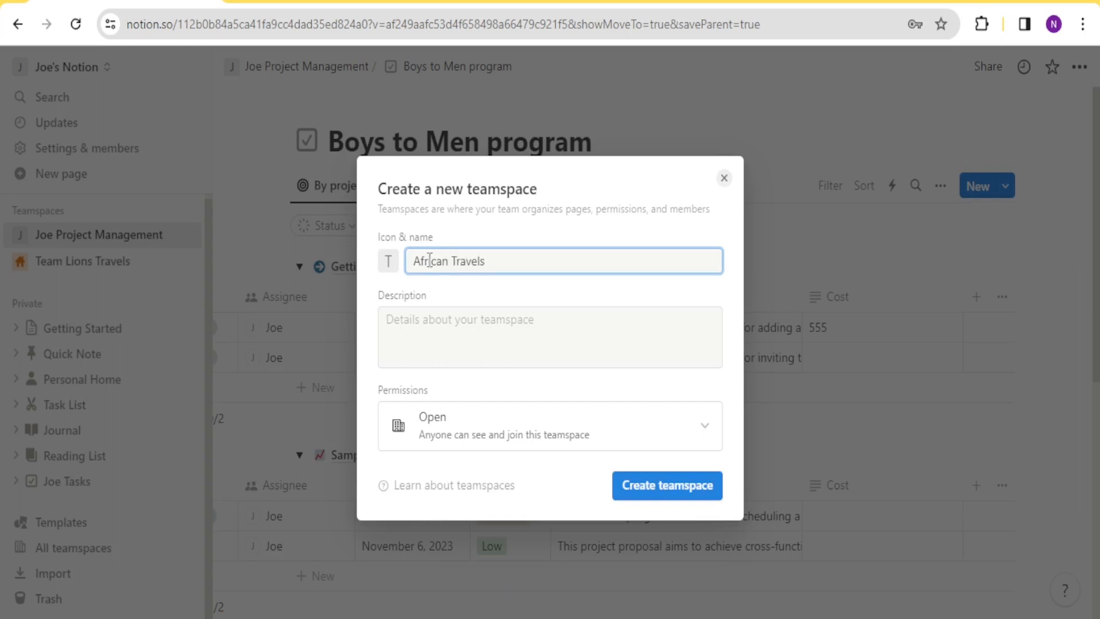
left_click(387, 265)
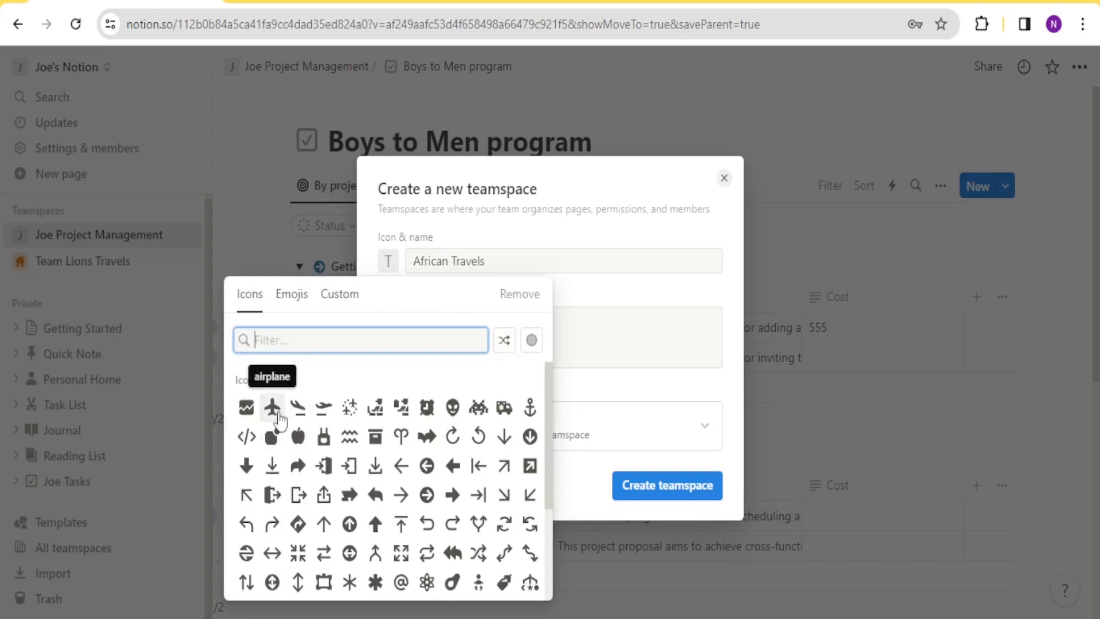
left_click(275, 413)
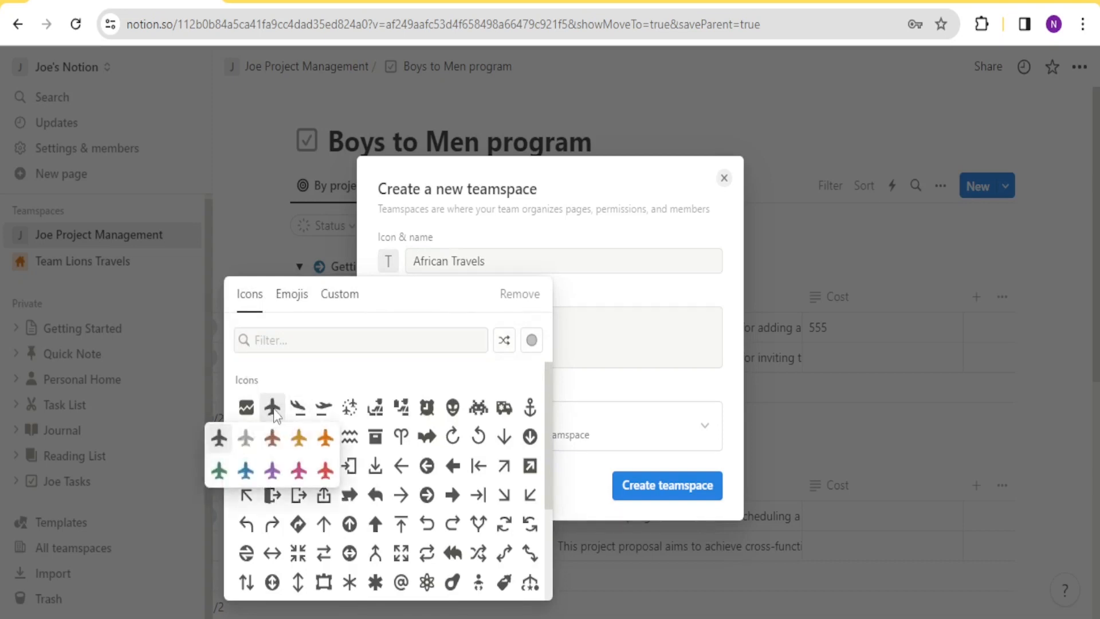
left_click(302, 466)
- Describe the new teamspace as "Travel and leisure" and keep its permissions on Open
left_click(440, 331)
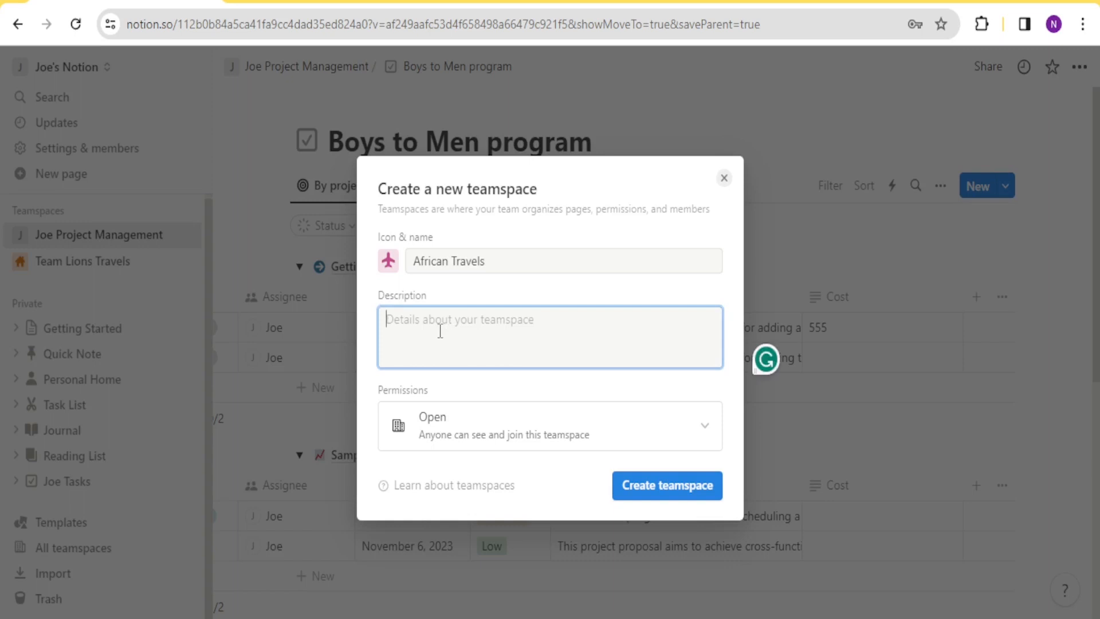
type("Travel and")
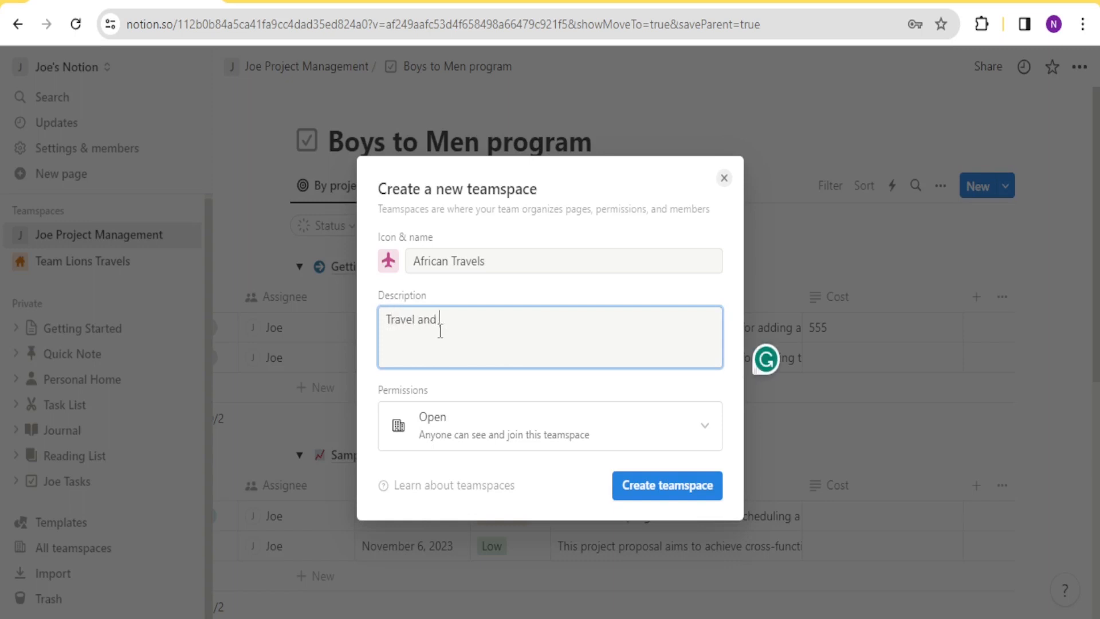
type(" leisure")
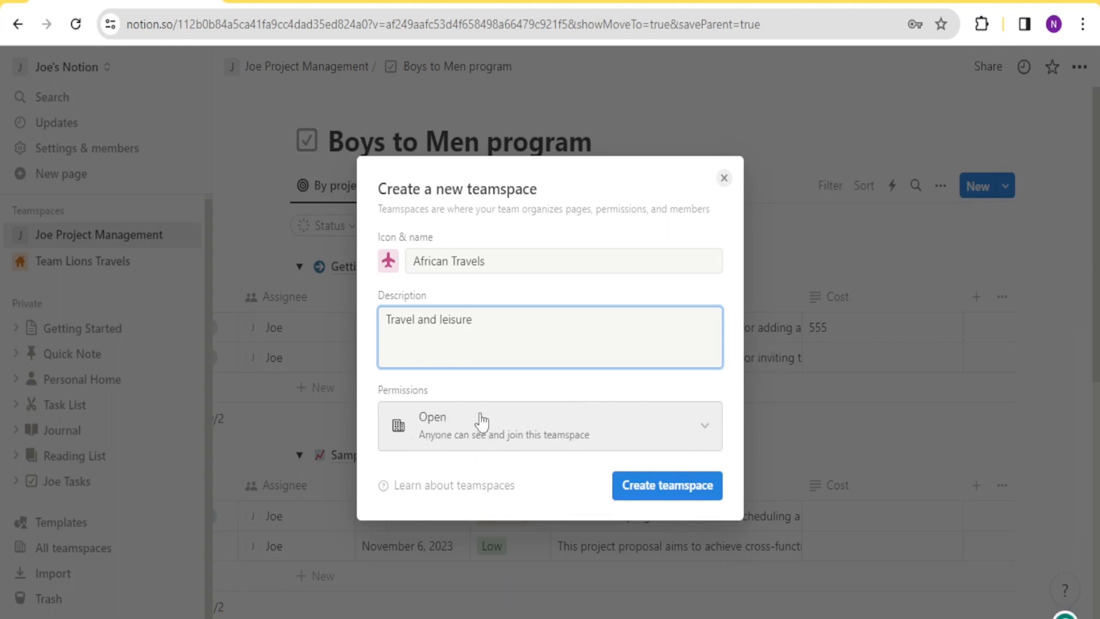
left_click(706, 437)
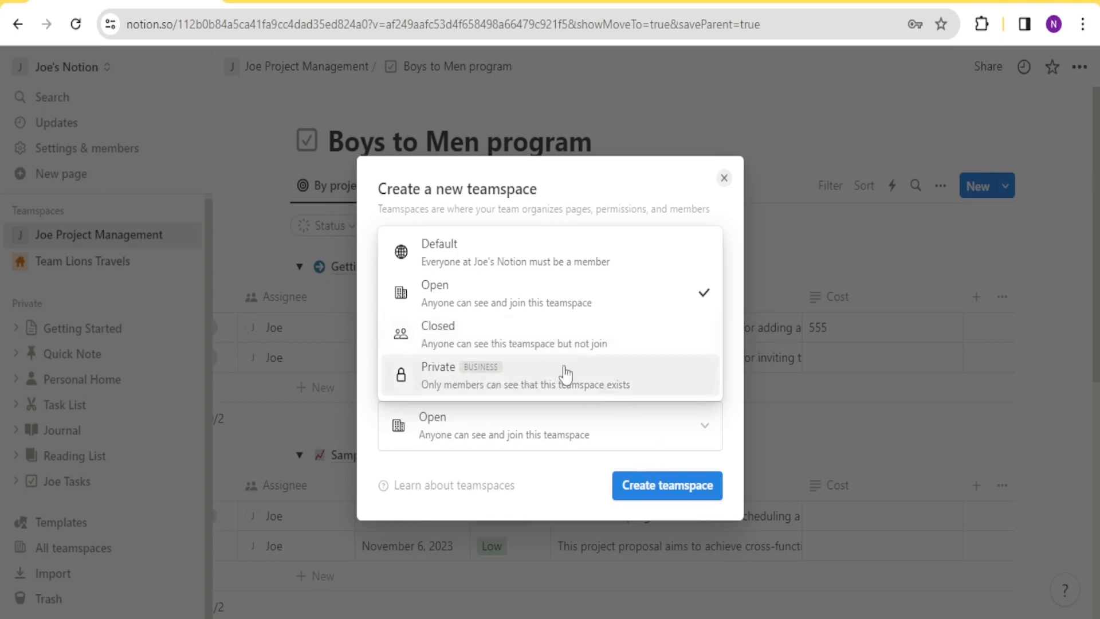
left_click(558, 302)
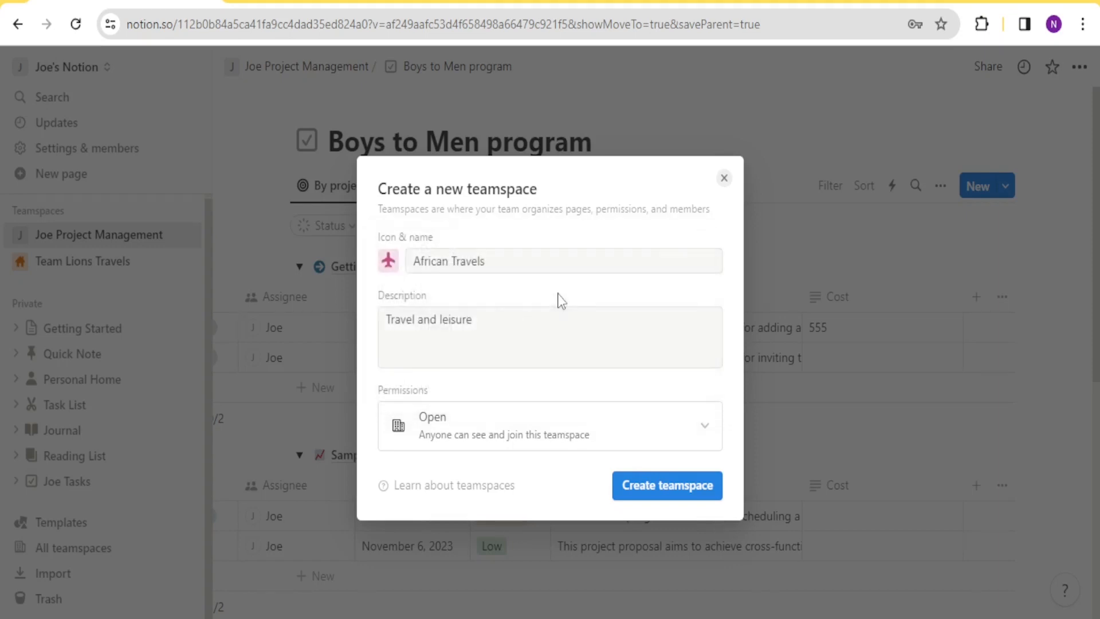
- Create the African Travels teamspace without inviting anyone and collapse its page list
left_click(646, 493)
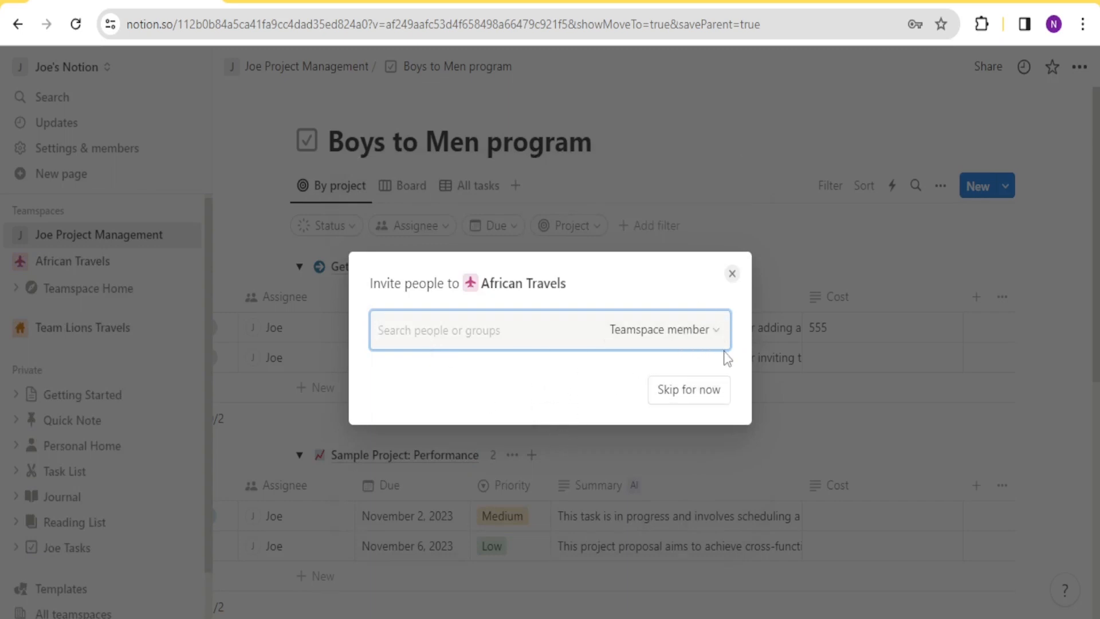
left_click(698, 395)
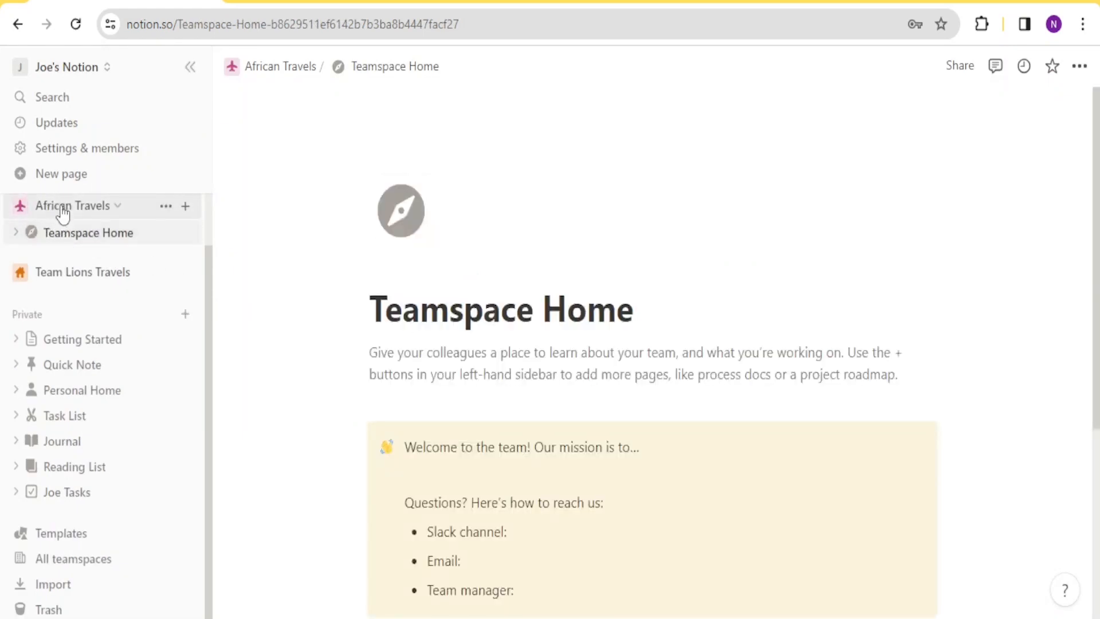
left_click(53, 207)
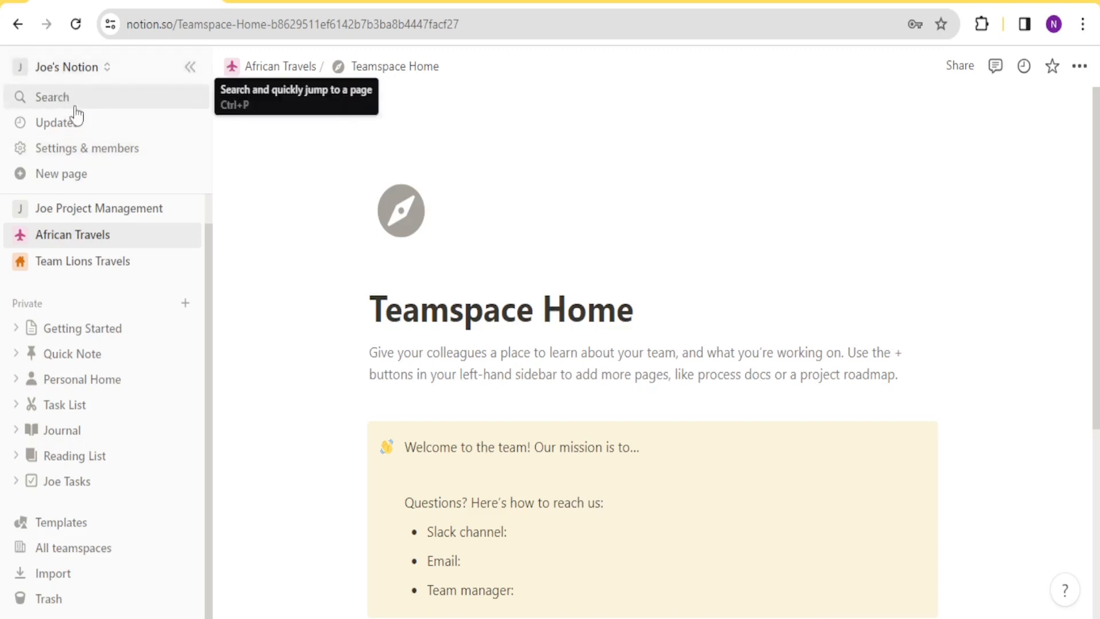
- Open the workspace's teamspace settings to examine the default teamspaces, creation limits and teamspace management options
left_click(64, 152)
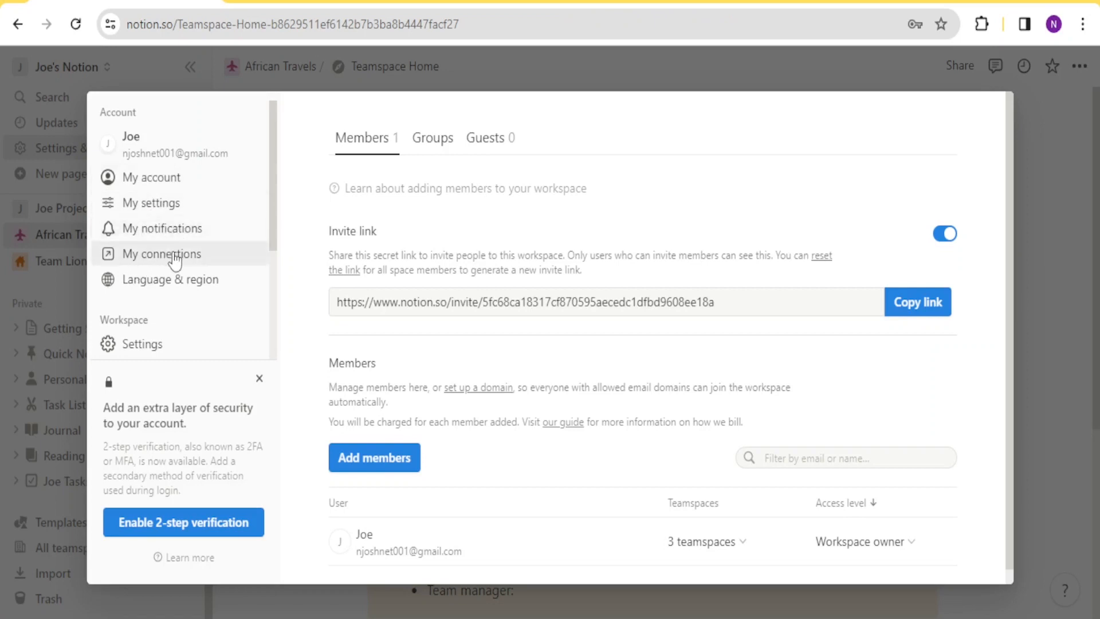
left_click_drag(277, 223, 275, 307)
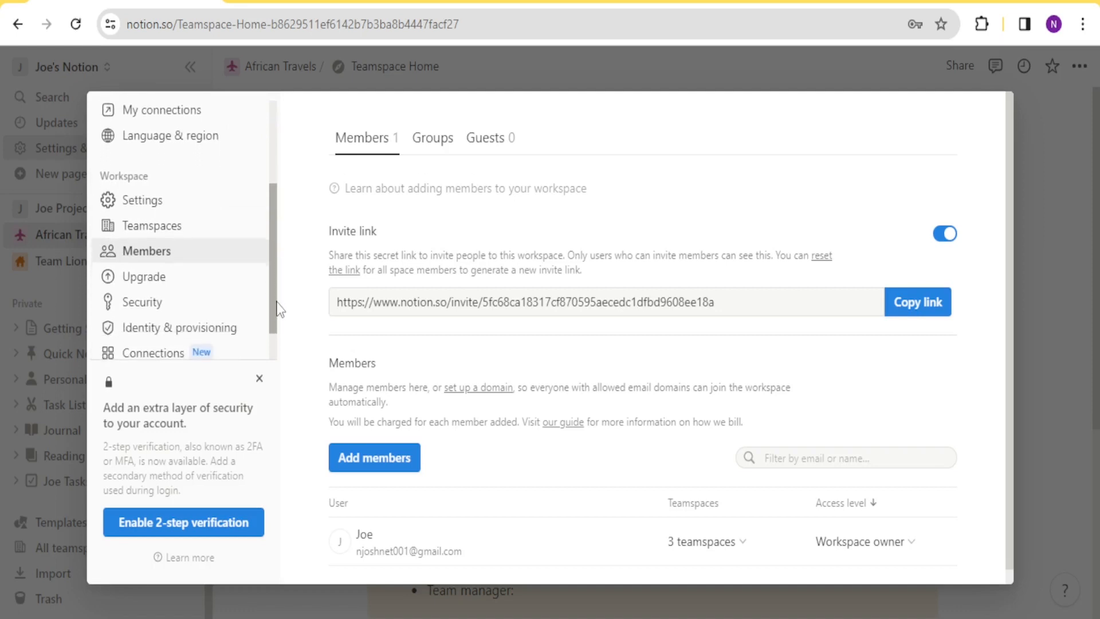
left_click(147, 232)
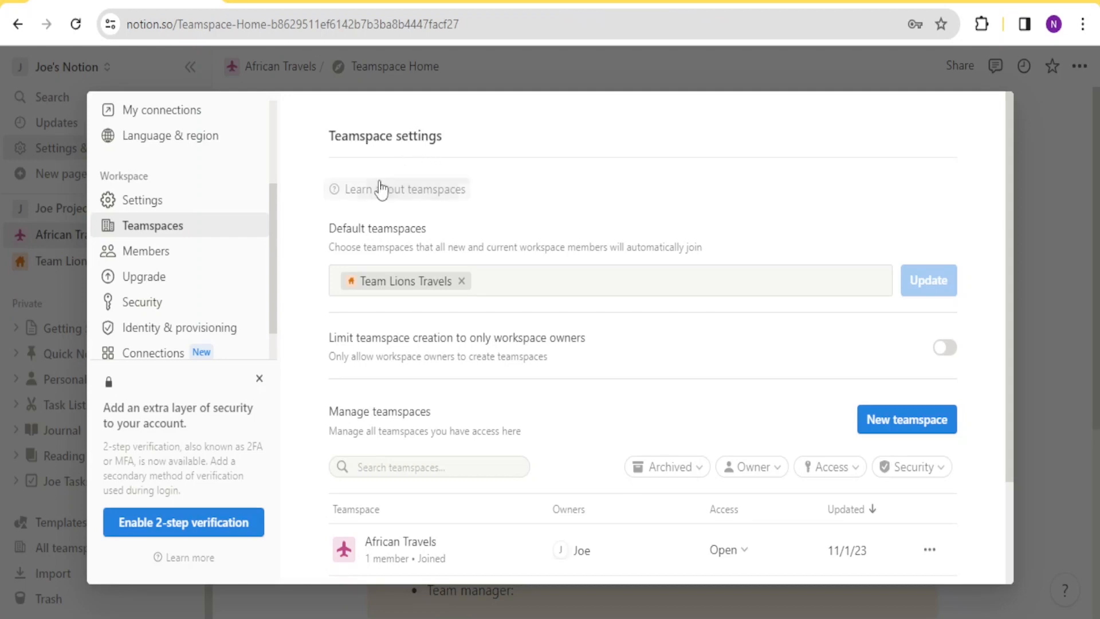
- Examine the workspace's members, groups and guests, returning to the member list
left_click(167, 267)
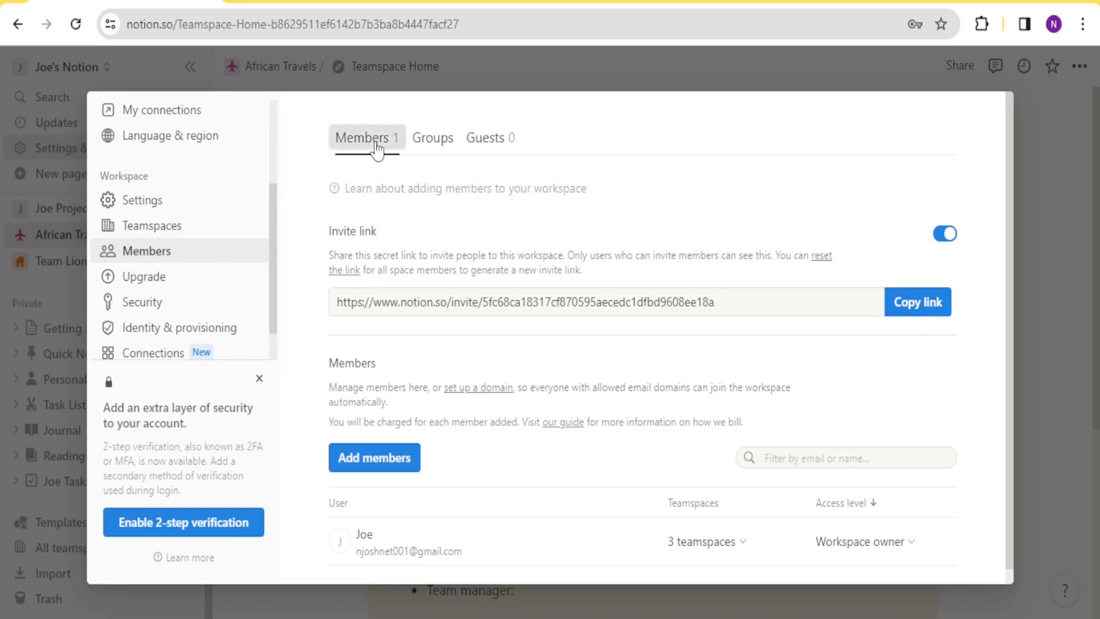
left_click(437, 147)
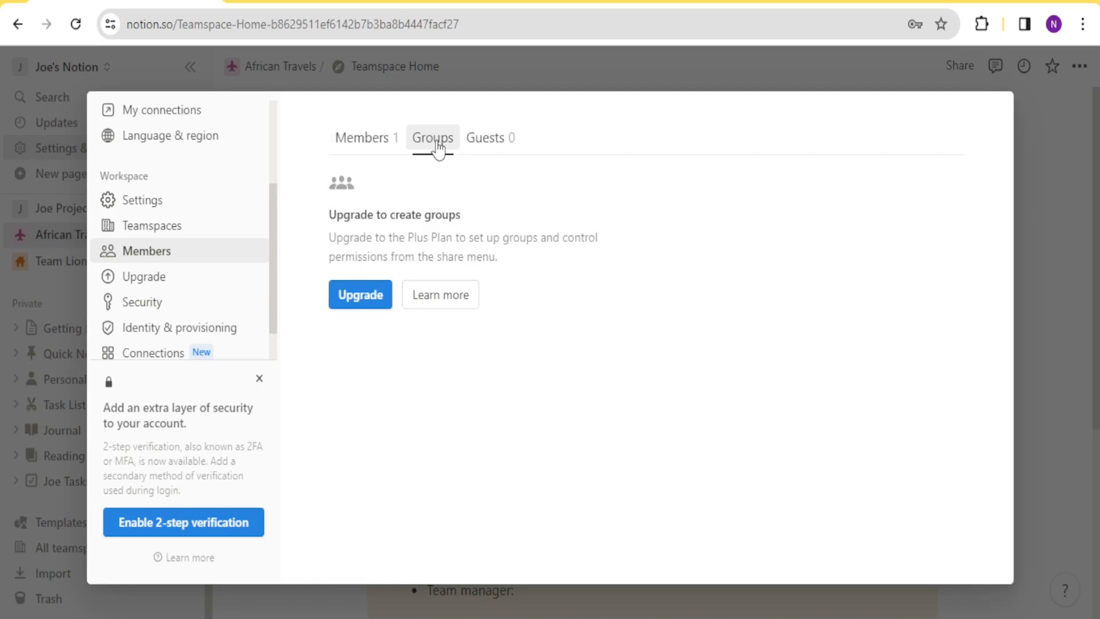
left_click(490, 151)
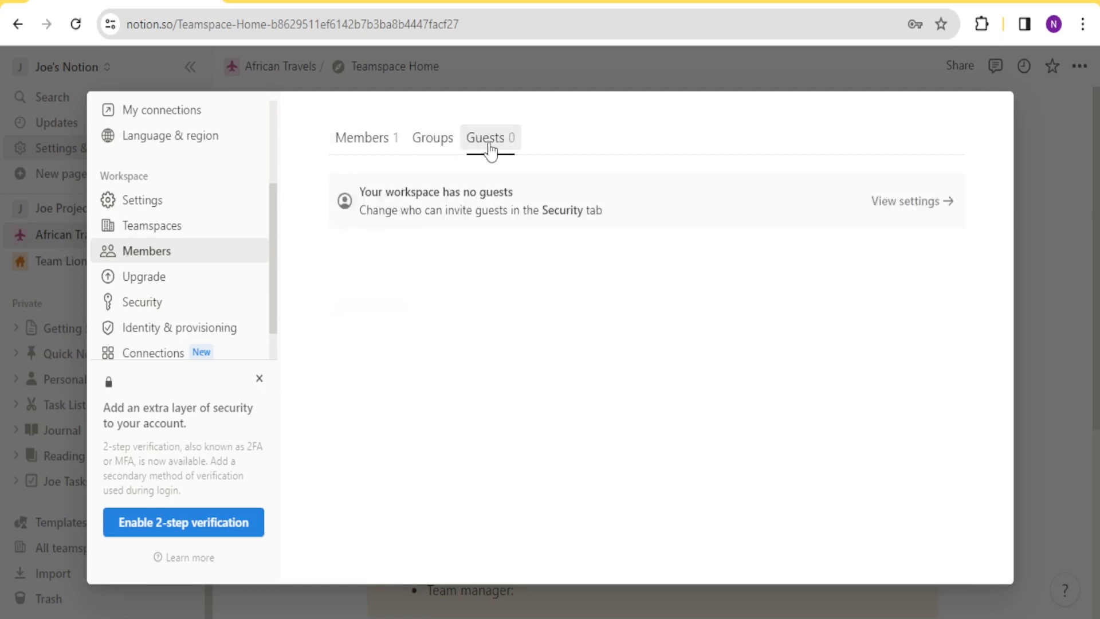
left_click(436, 146)
left_click(366, 148)
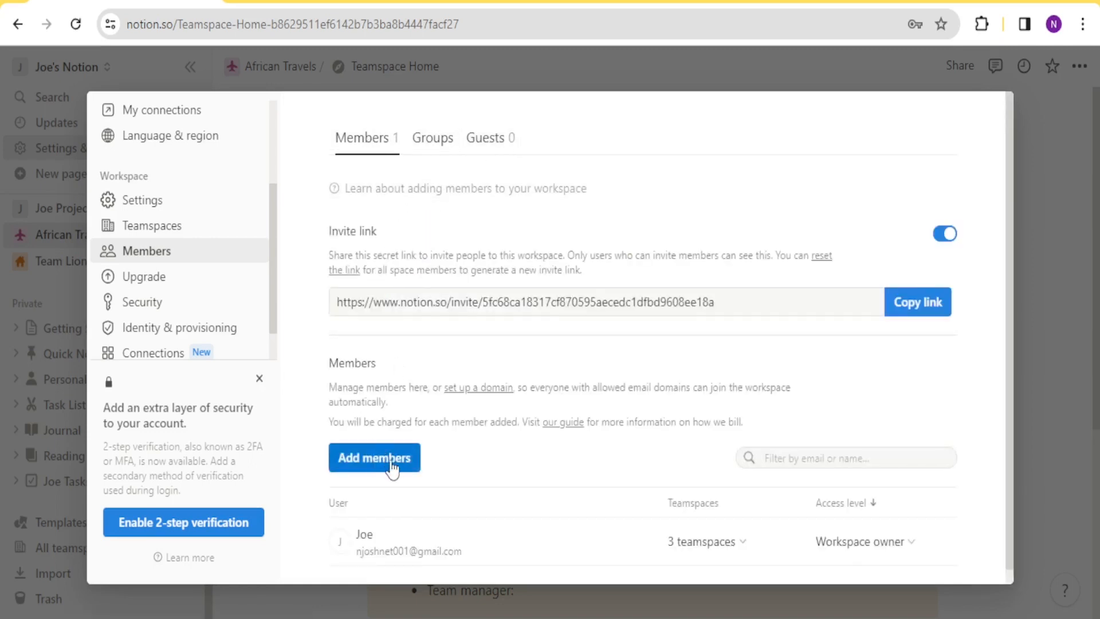
- Check which access levels are offered for the existing workspace member, leaving the setting as it is
scroll(390, 467, "down", 1)
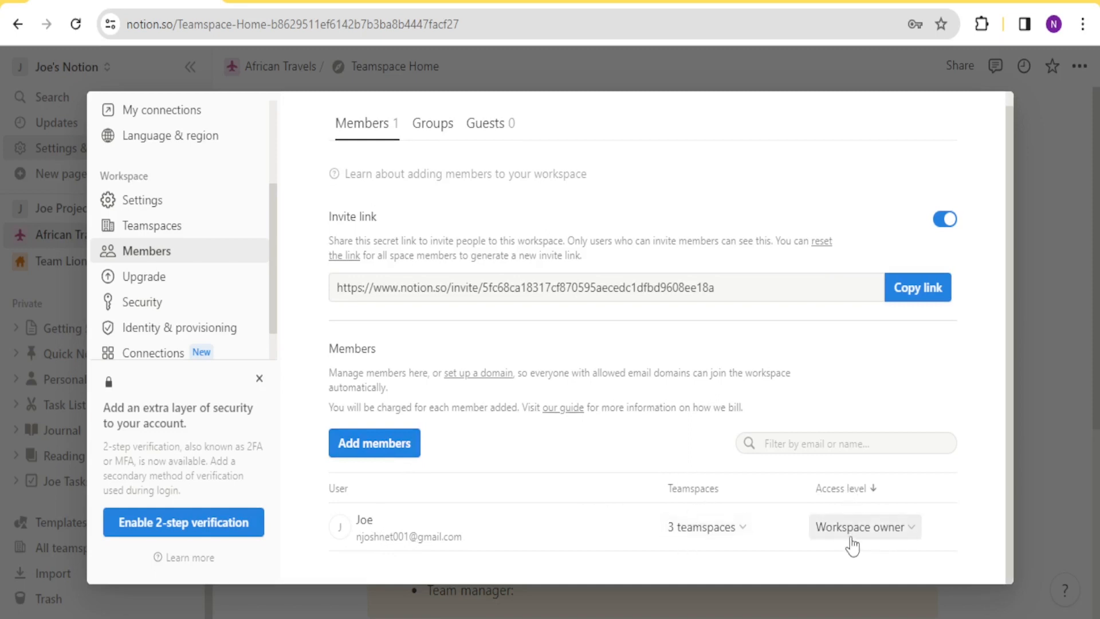
left_click(912, 534)
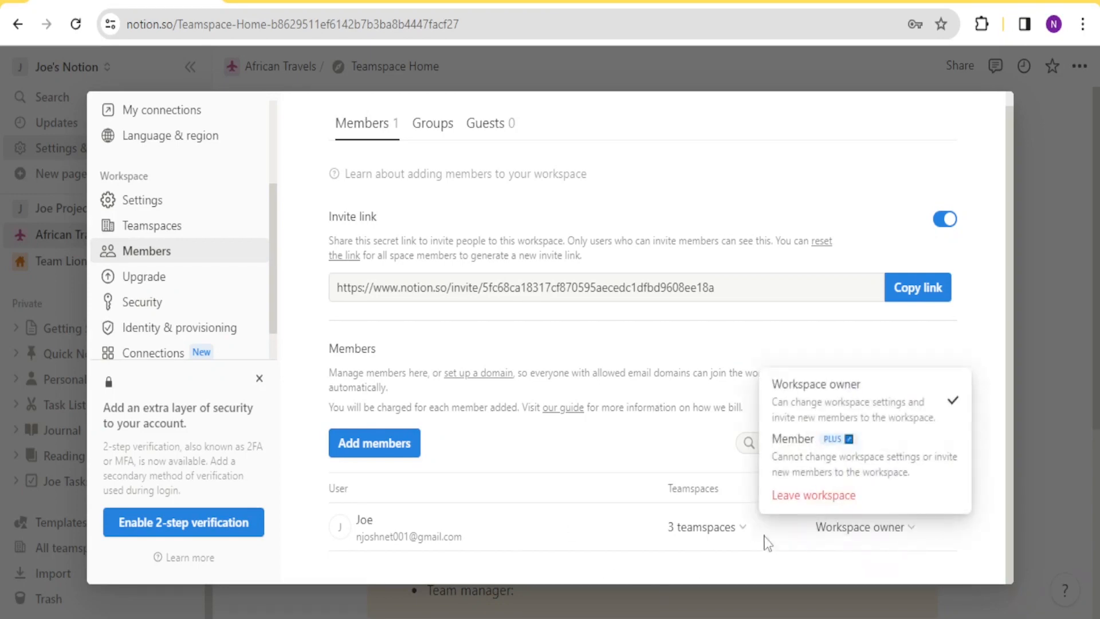
mouse_move(858, 438)
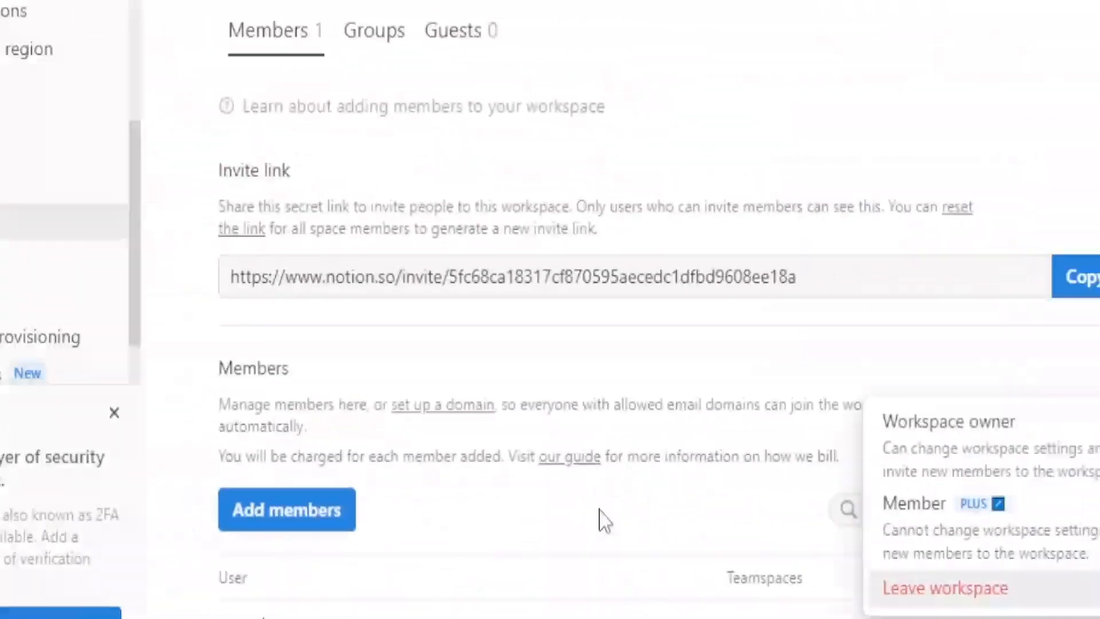
left_click(586, 449)
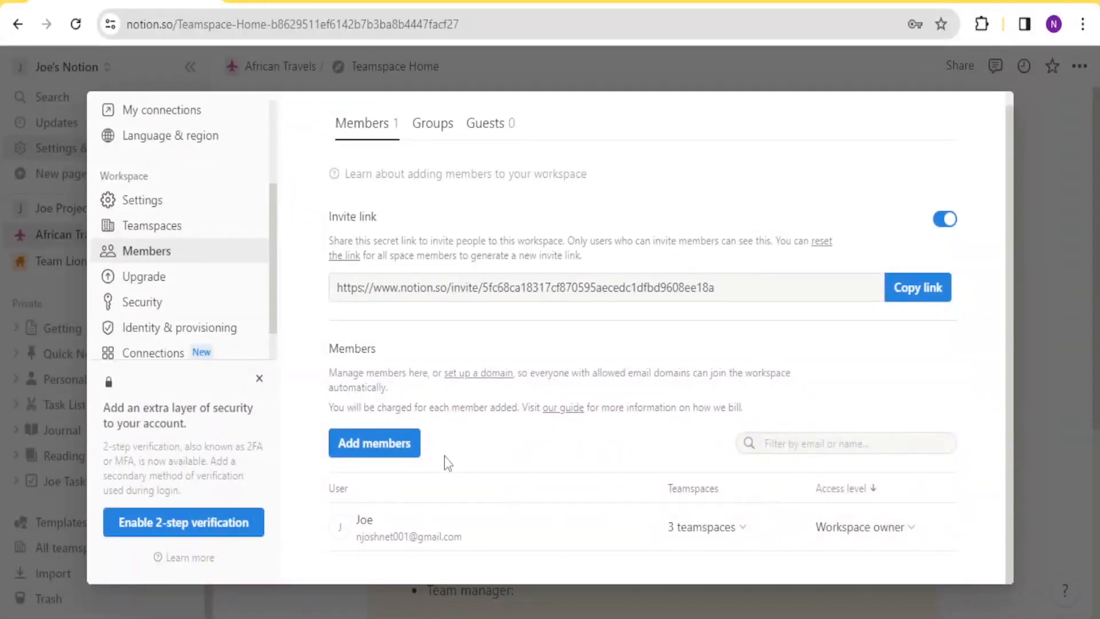
- Invite a new member to the workspace by email with the Workspace owner role
left_click(378, 450)
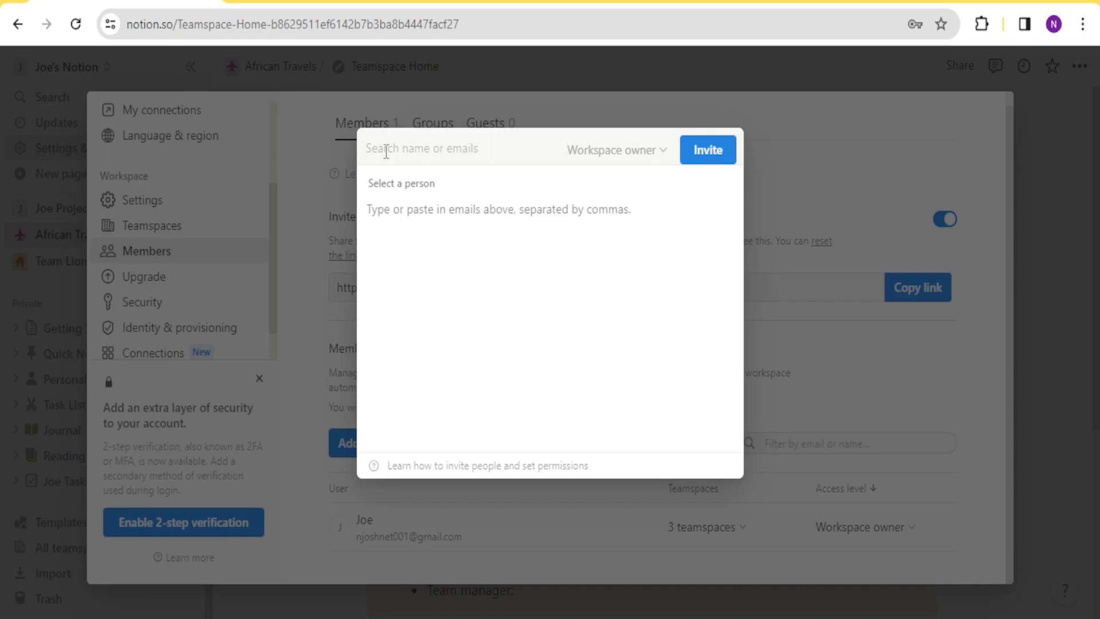
key("ctrl+v")
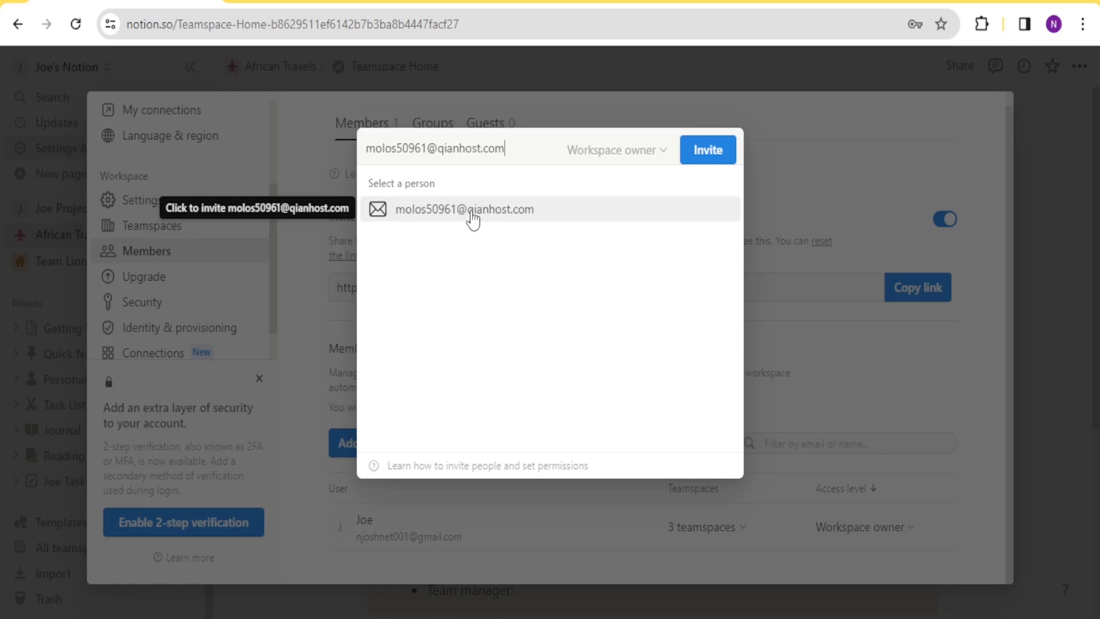
left_click(473, 219)
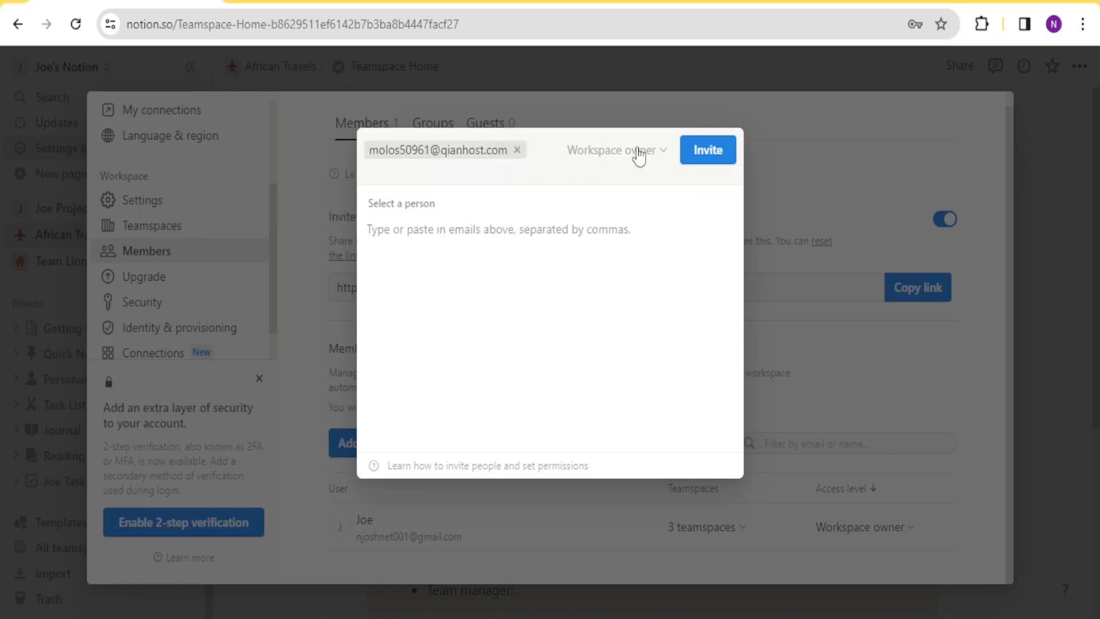
left_click(700, 169)
- Examine the invited member's teamspace and access level options, and close the workspace settings
scroll(668, 398, "down", 1)
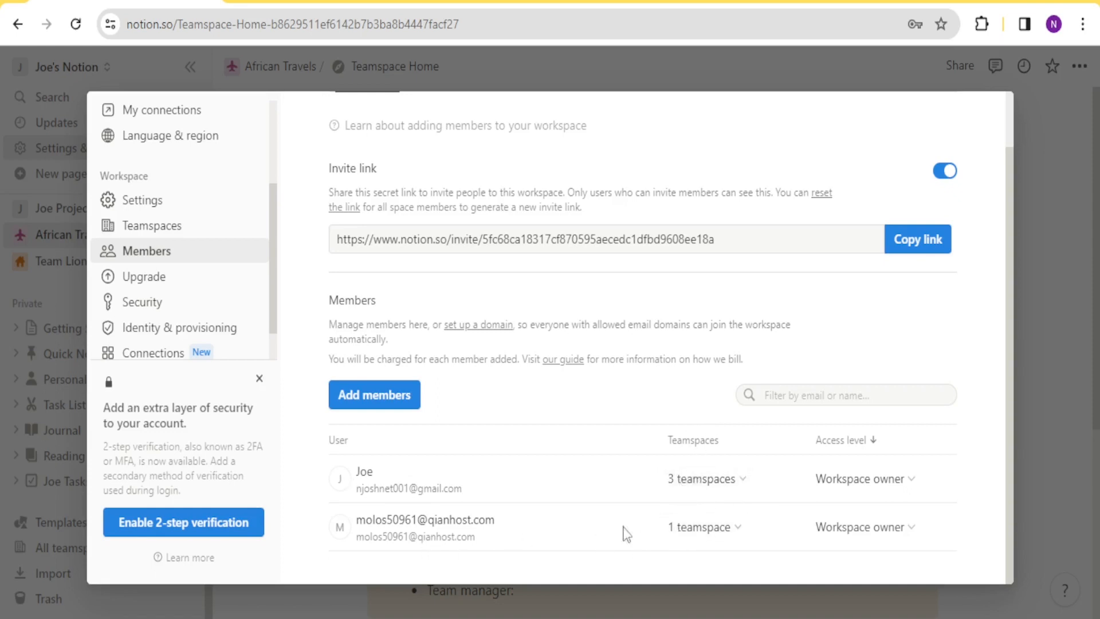
left_click(739, 533)
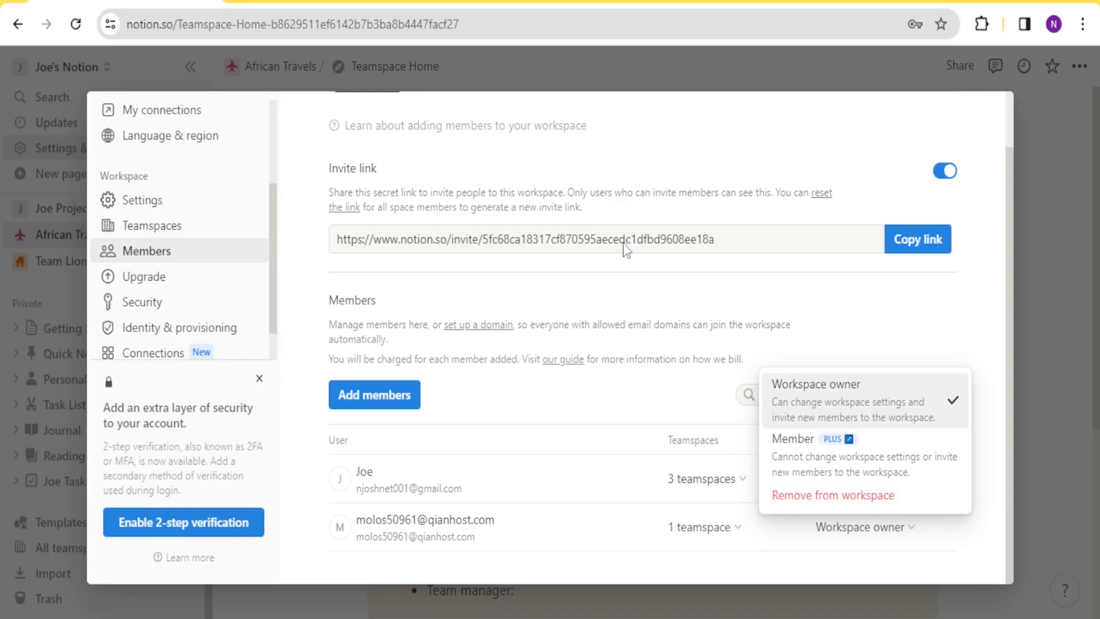
left_click(1051, 219)
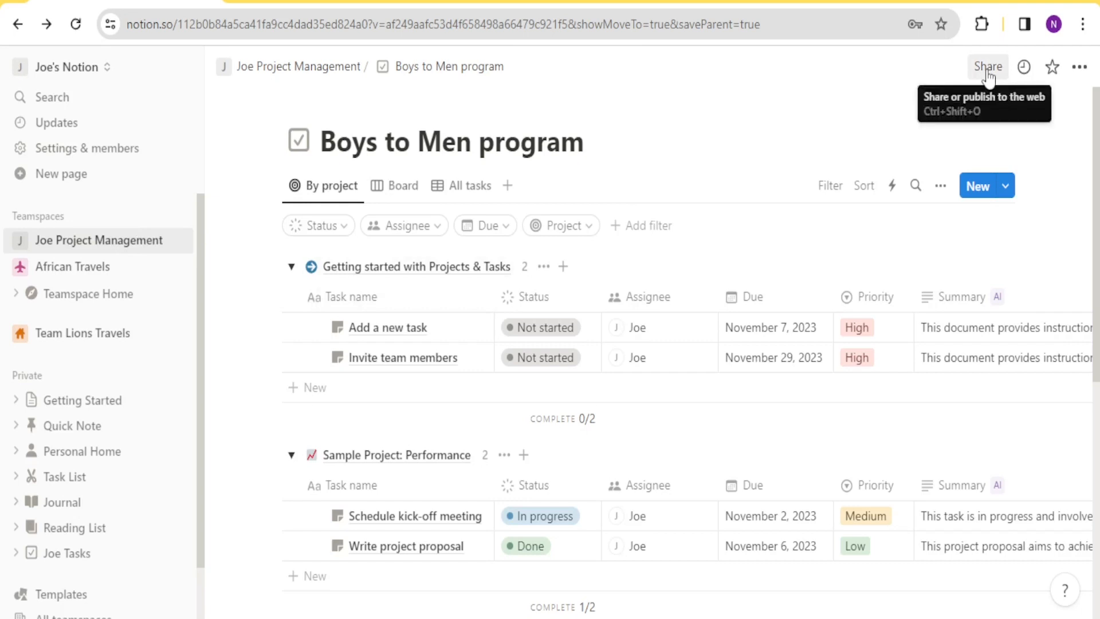
- Look up the invited workspace member by email in the Boys to Men program page's sharing options and set their access to Can comment
left_click(988, 69)
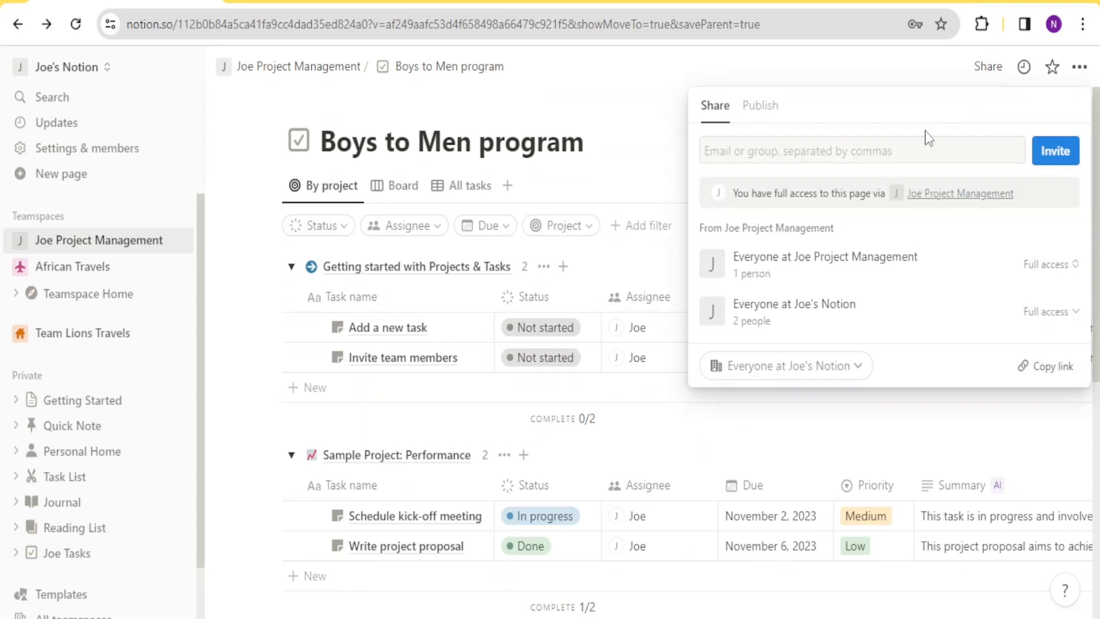
left_click(798, 155)
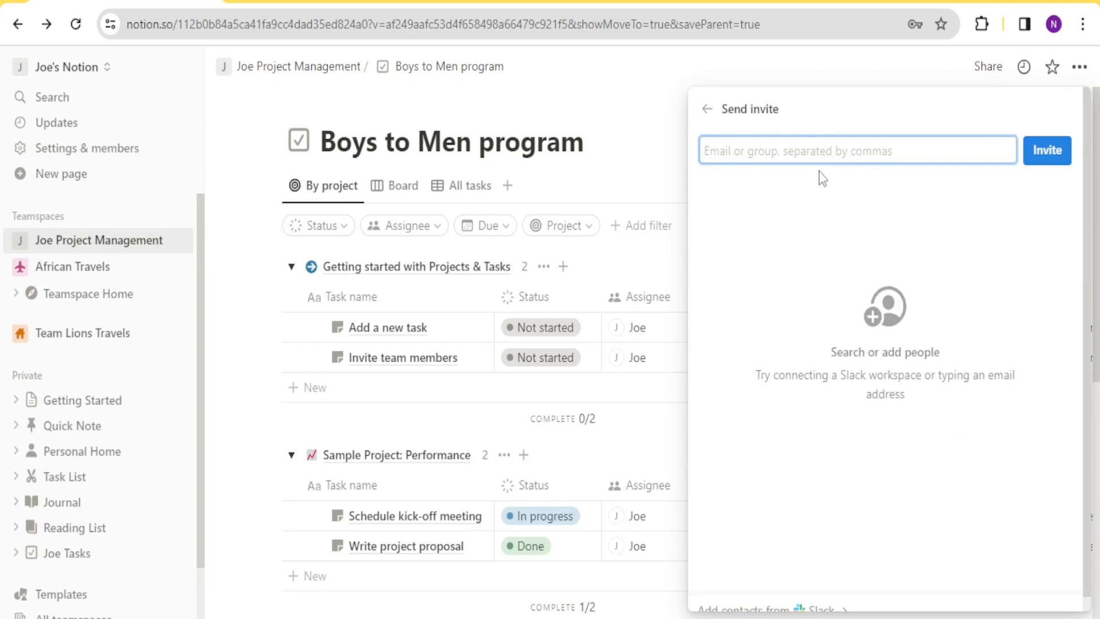
key("ctrl+v")
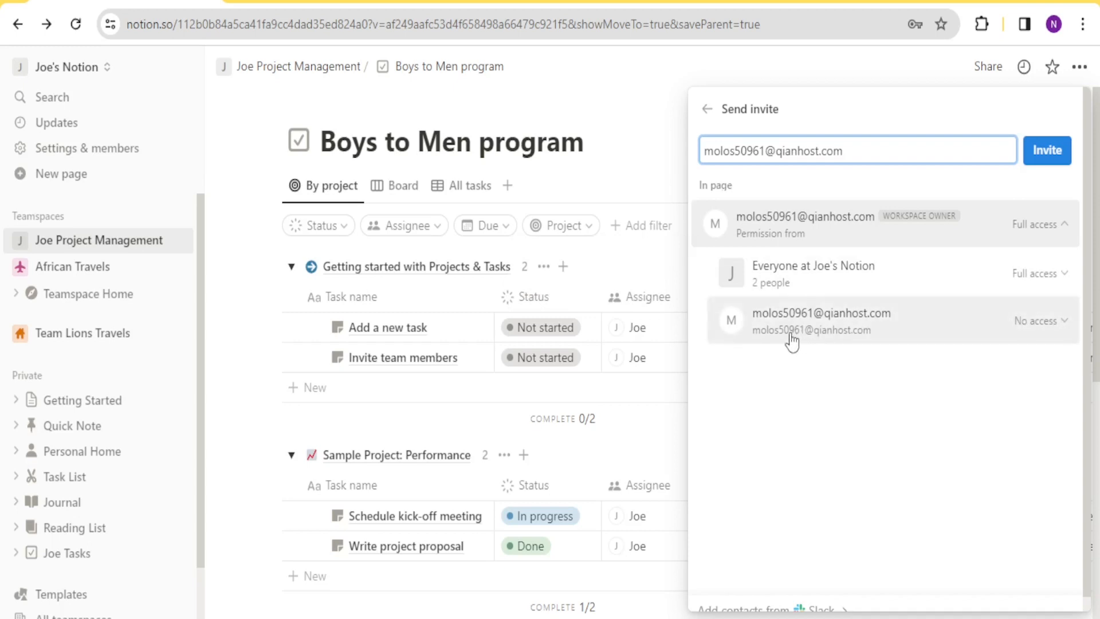
left_click(1064, 326)
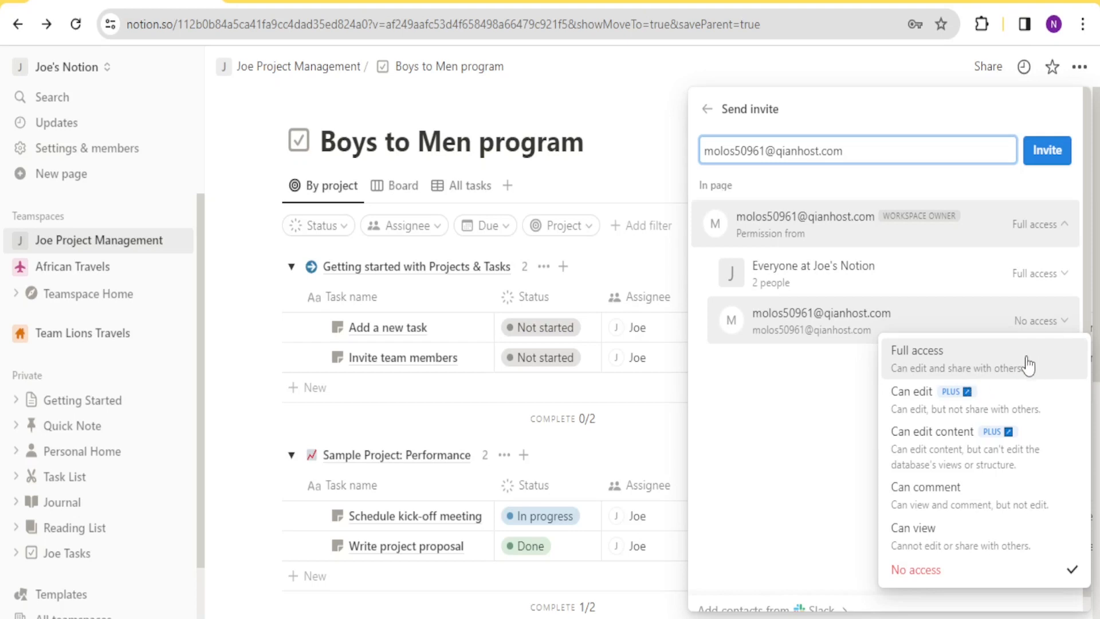
mouse_move(905, 399)
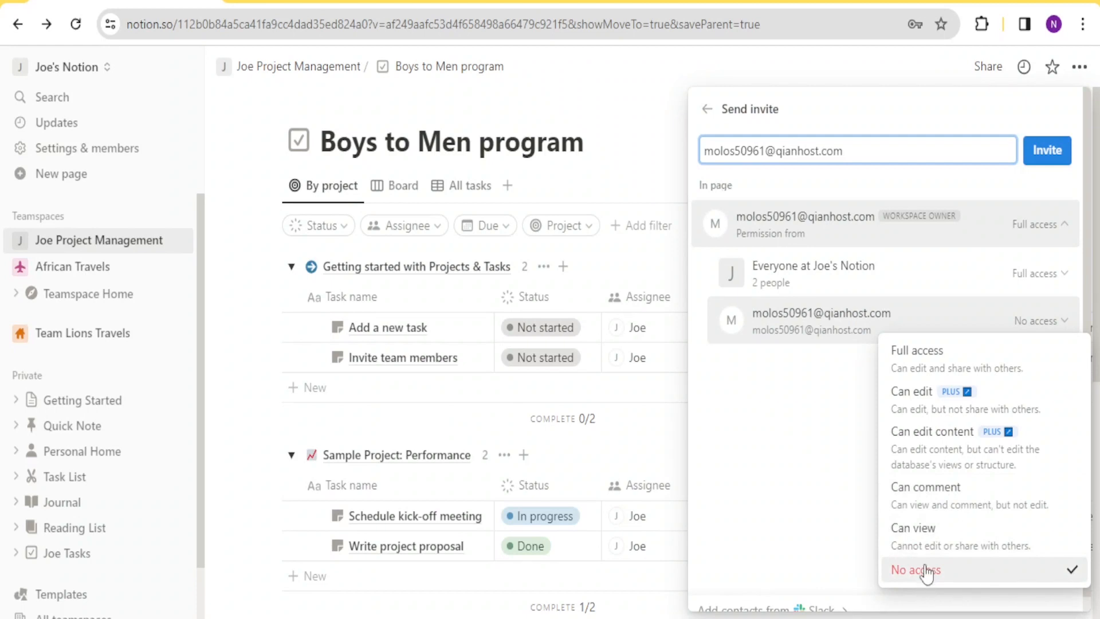
left_click(931, 506)
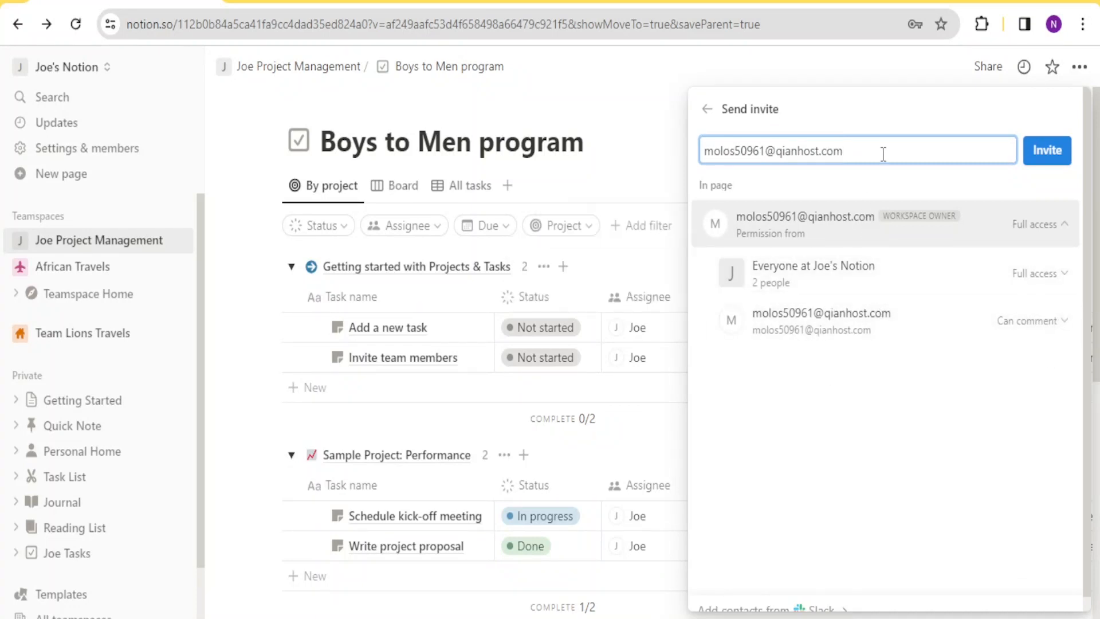
- Replace the email in the page invite with another person's email address and add it as a recipient
left_click_drag(883, 153, 712, 163)
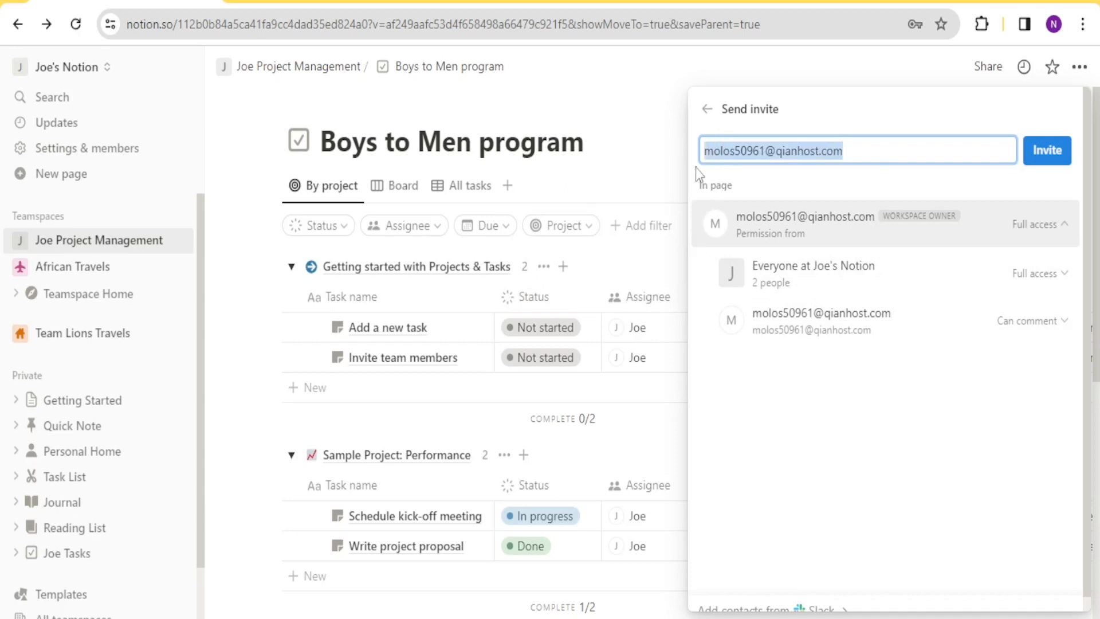
left_click(733, 151)
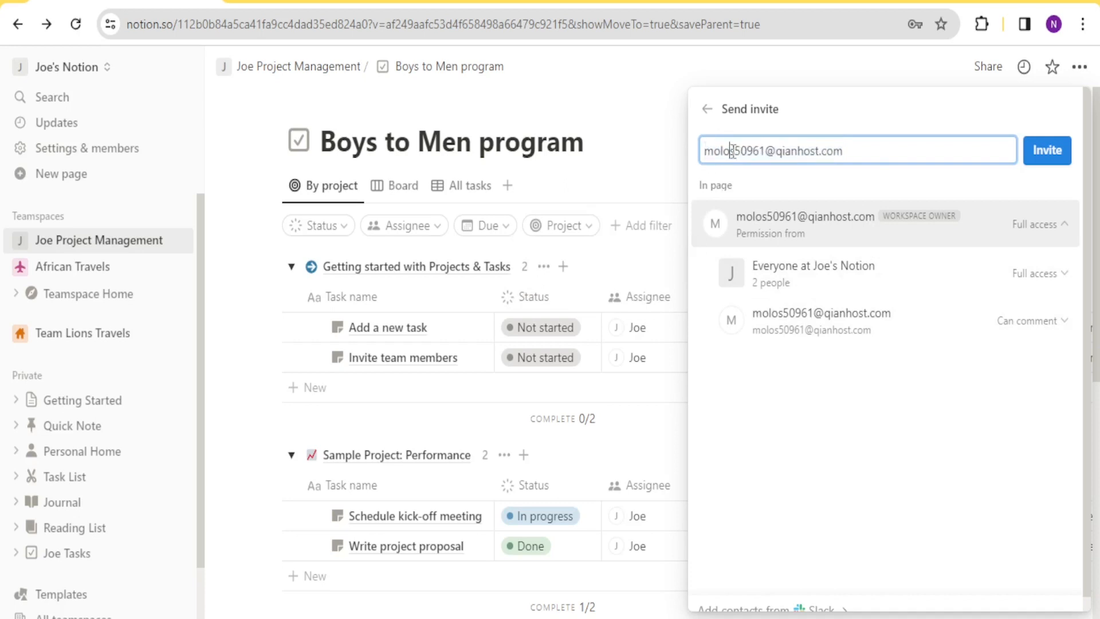
left_click_drag(736, 151, 705, 155)
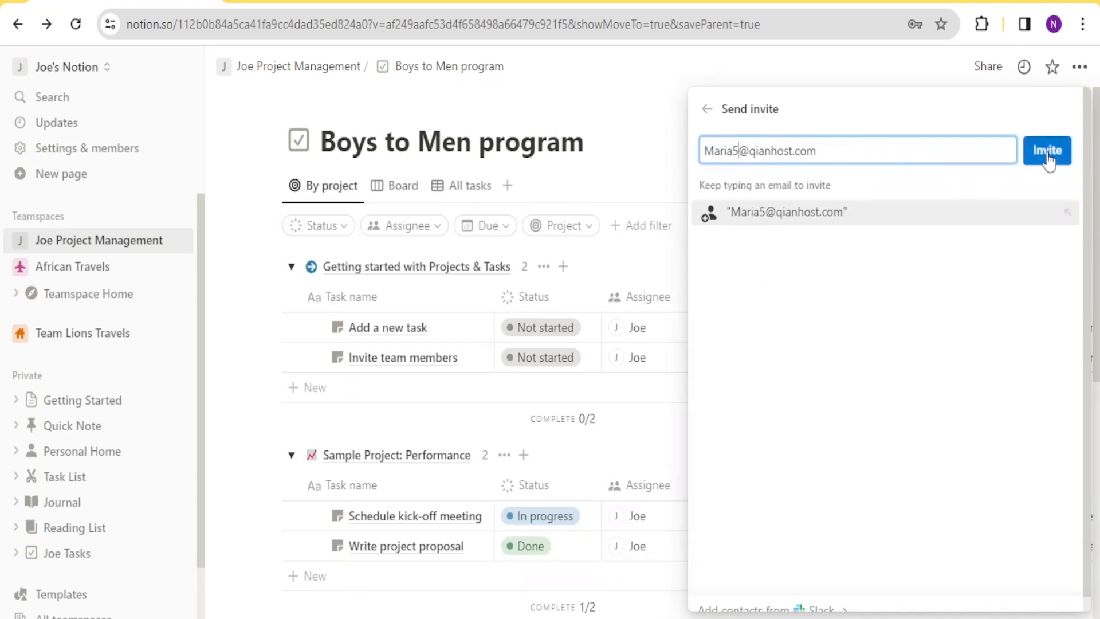
left_click(821, 216)
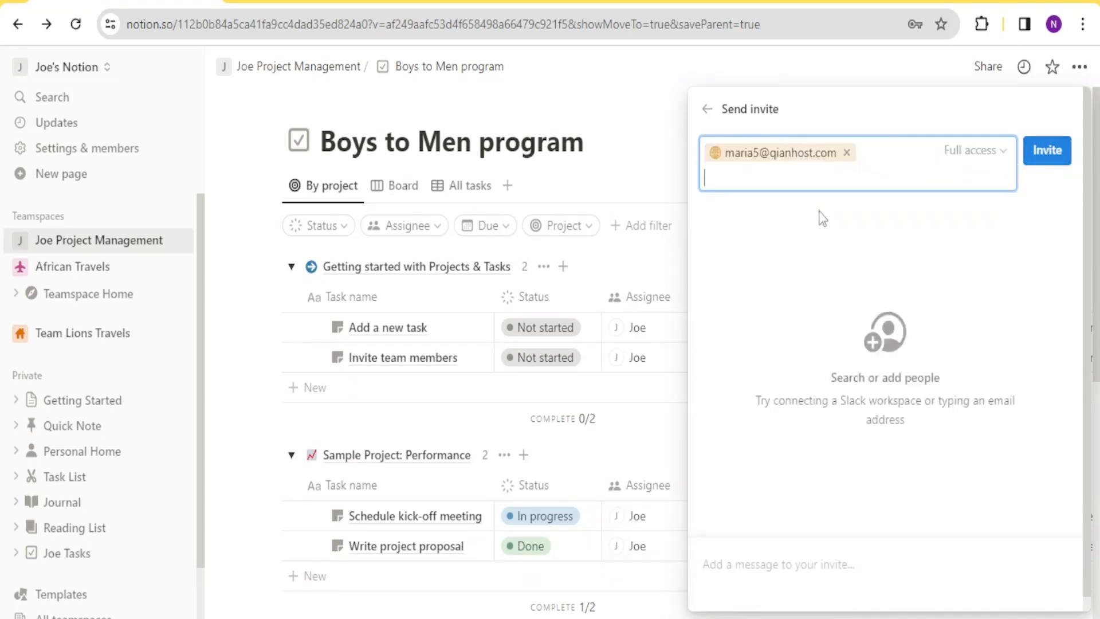
- Set the new recipient's access to Can view, send the page invite and add the person to the workspace
left_click(1004, 151)
left_click(1007, 156)
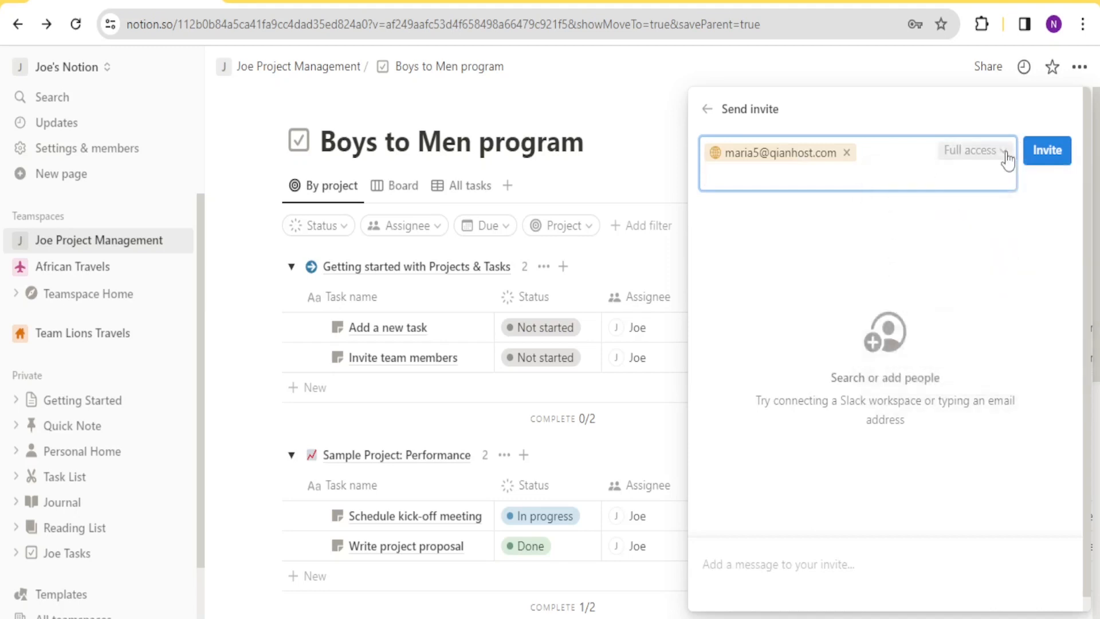
left_click(1006, 157)
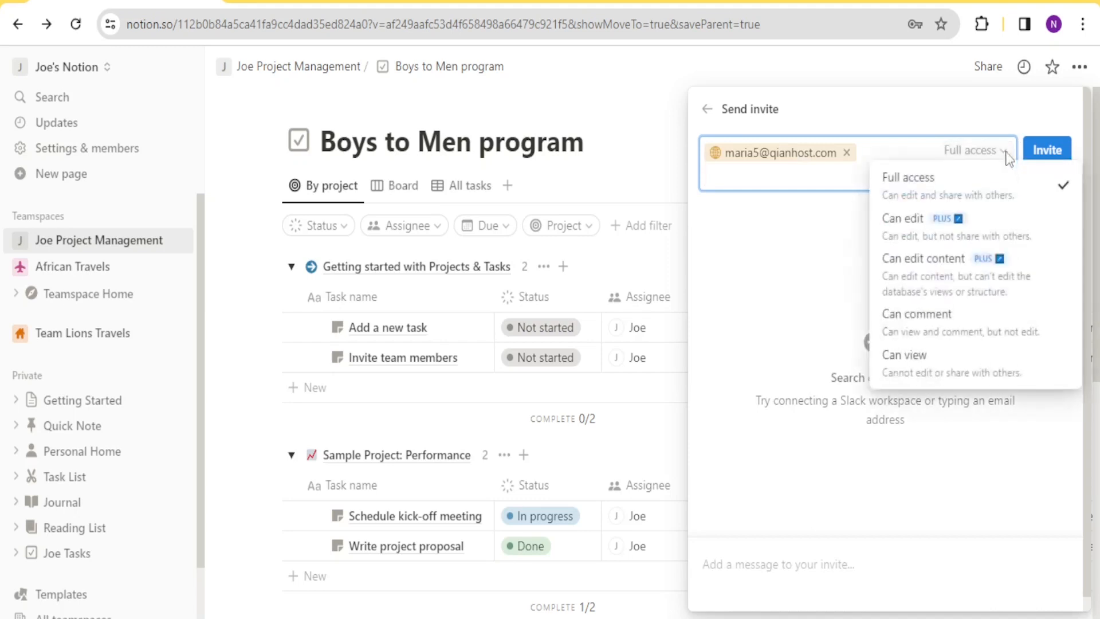
left_click(912, 359)
left_click(1048, 163)
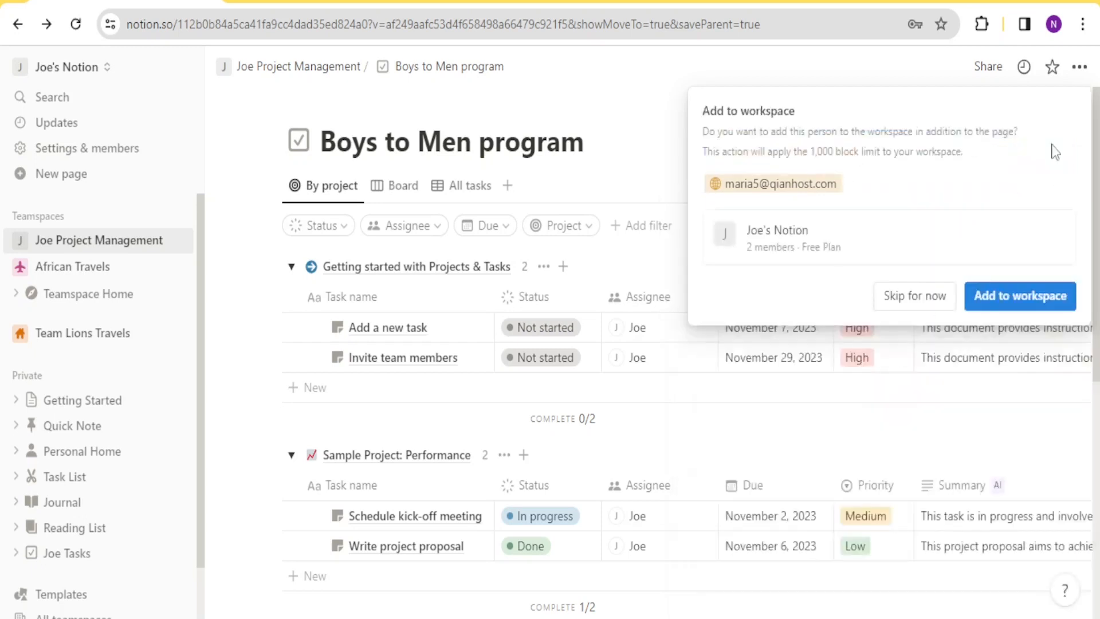
left_click(1000, 306)
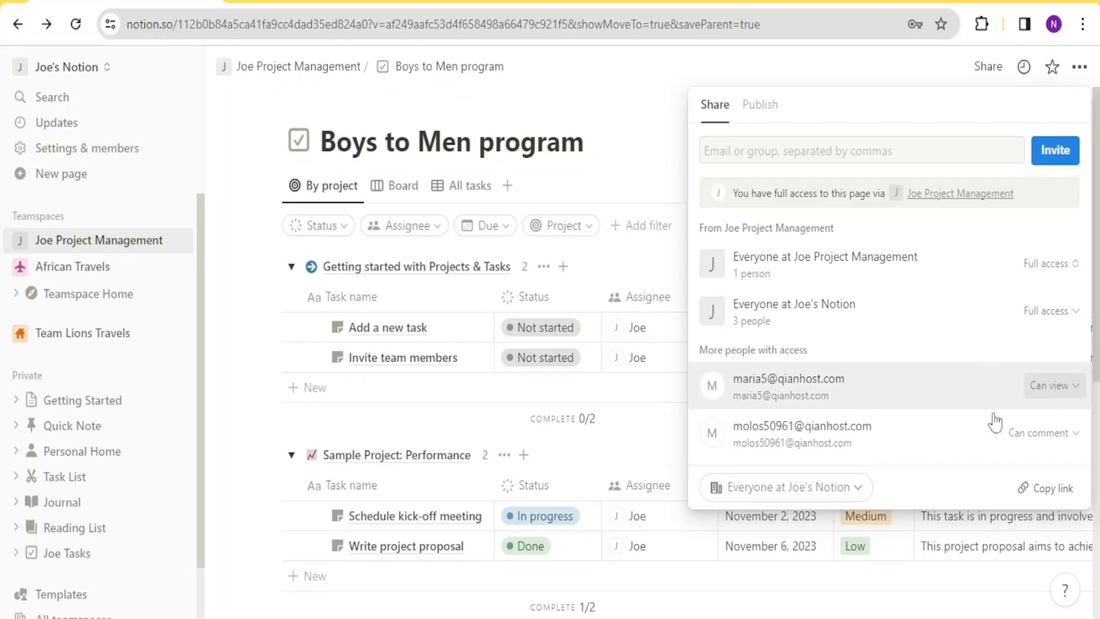
- Change the newly invited person's access to the Boys to Men program page to Full access
left_click(1074, 393)
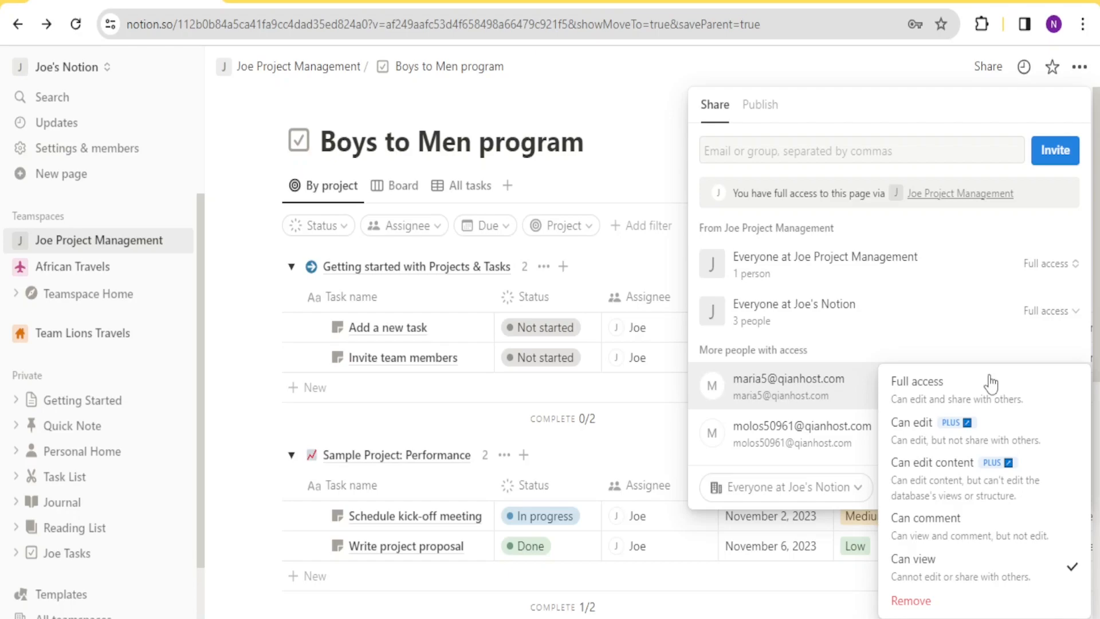
left_click(929, 389)
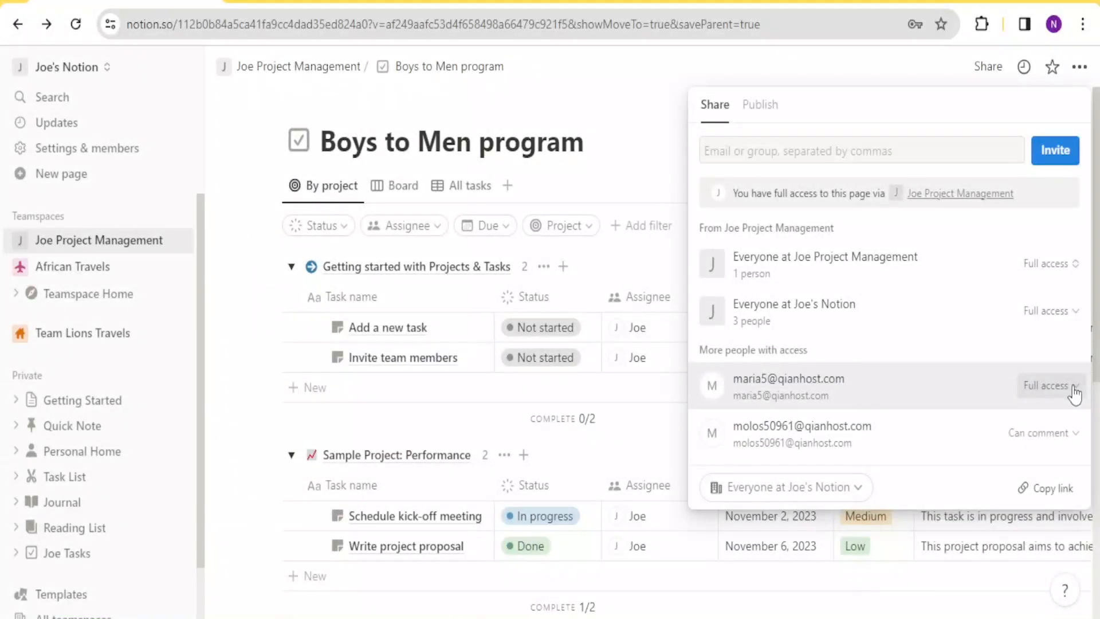
left_click(1075, 393)
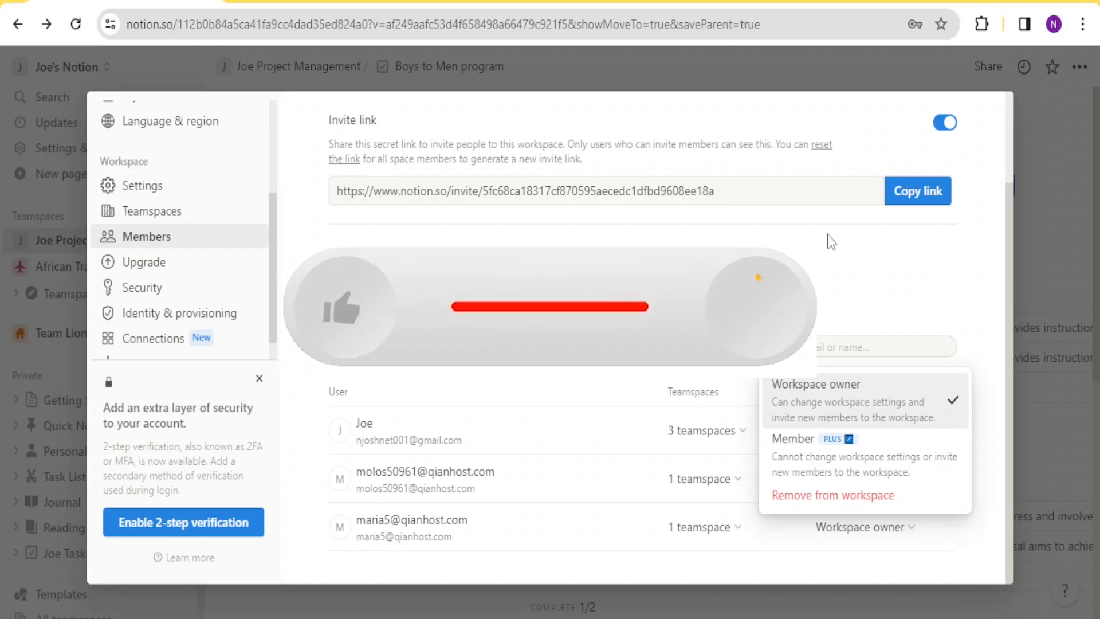
- Leave the member's access level unchanged and open the general workspace settings
left_click(1033, 194)
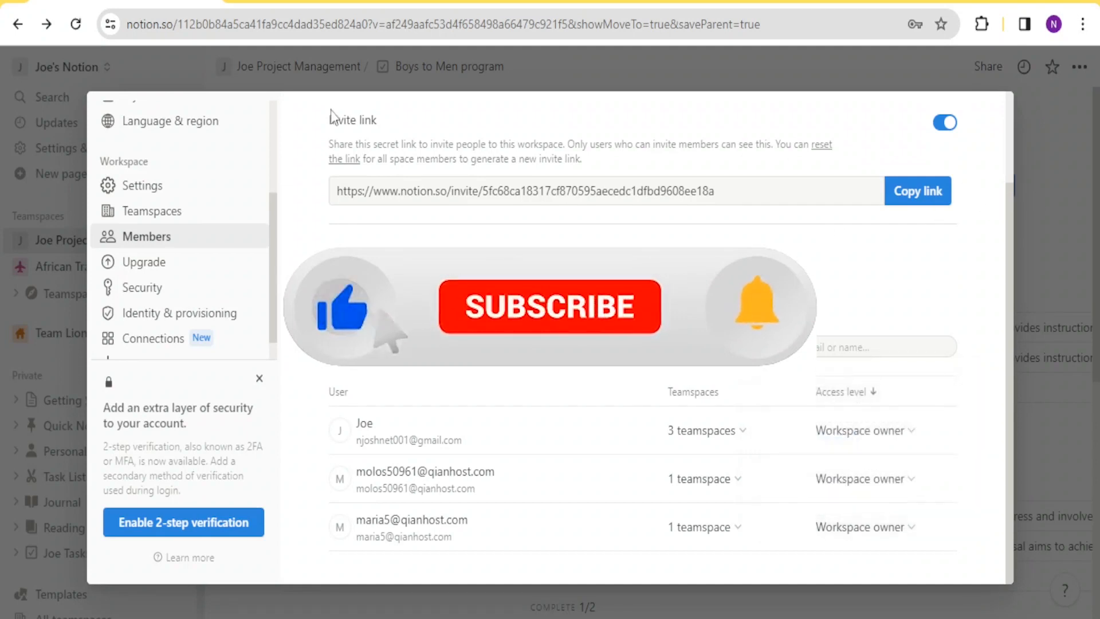
left_click(136, 196)
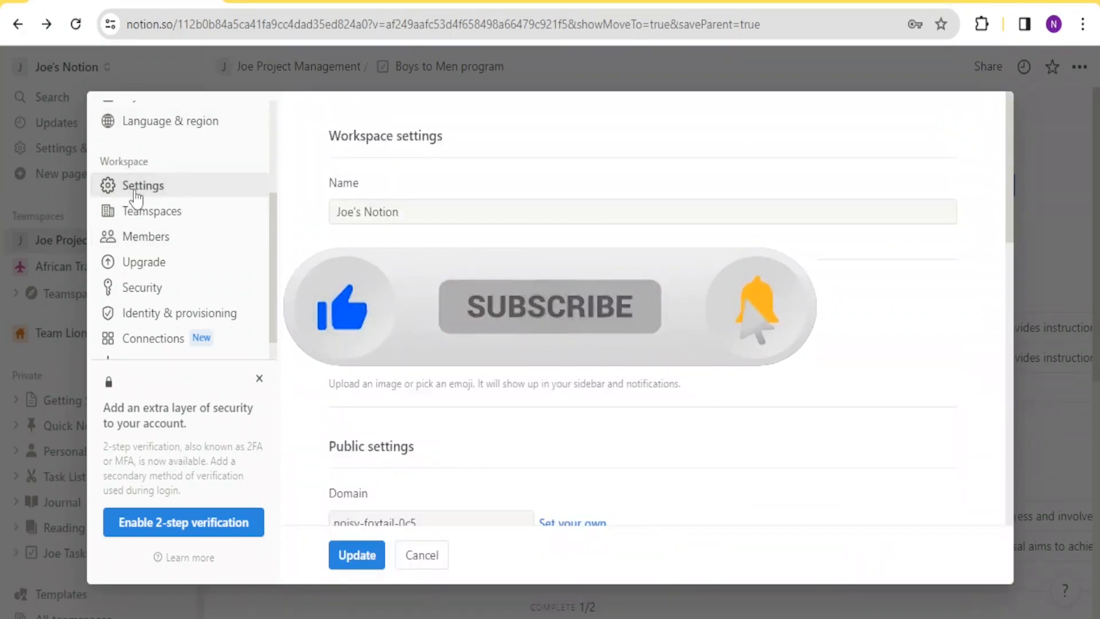